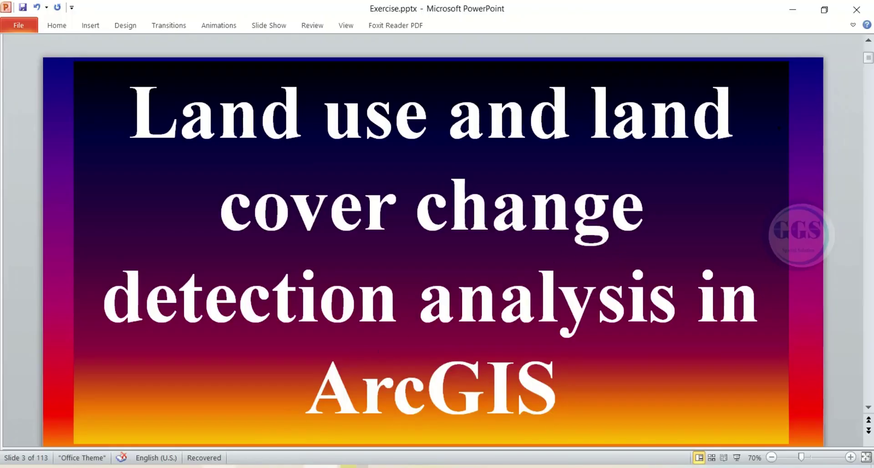
Switch to ArcMap and compare the 2017 and 2024 land cover maps by toggling the visibility of the 2017_LULC layer.
{"action": "left_click", "coordinate": [220, 467]}
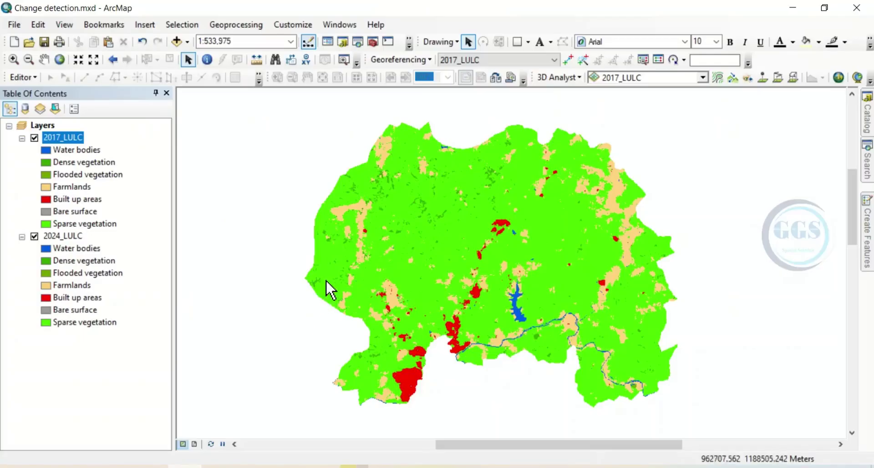
{"action": "left_click", "coordinate": [84, 161]}
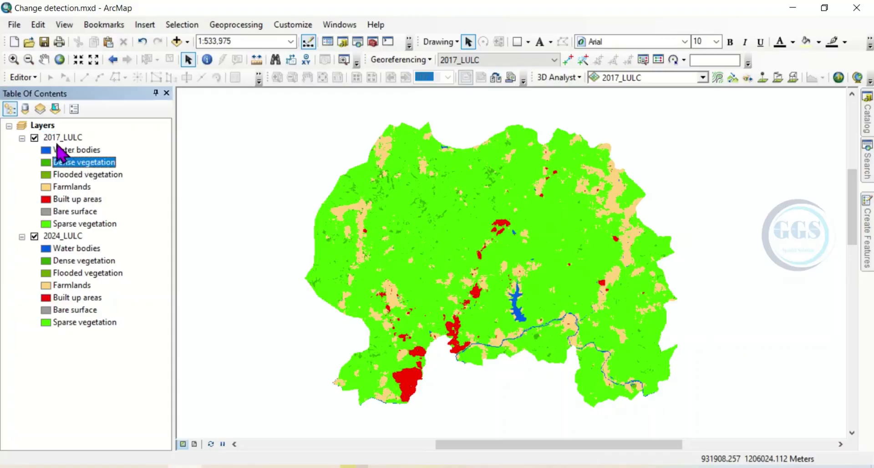
{"action": "left_click", "coordinate": [36, 140]}
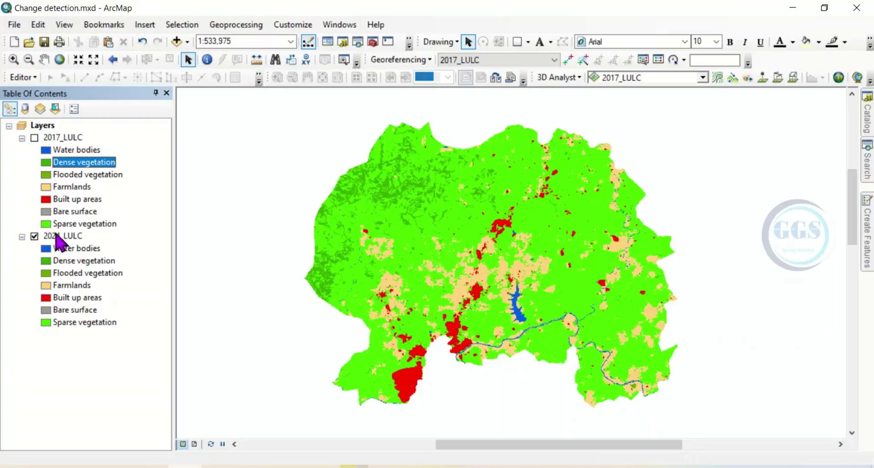
{"action": "left_click", "coordinate": [35, 137]}
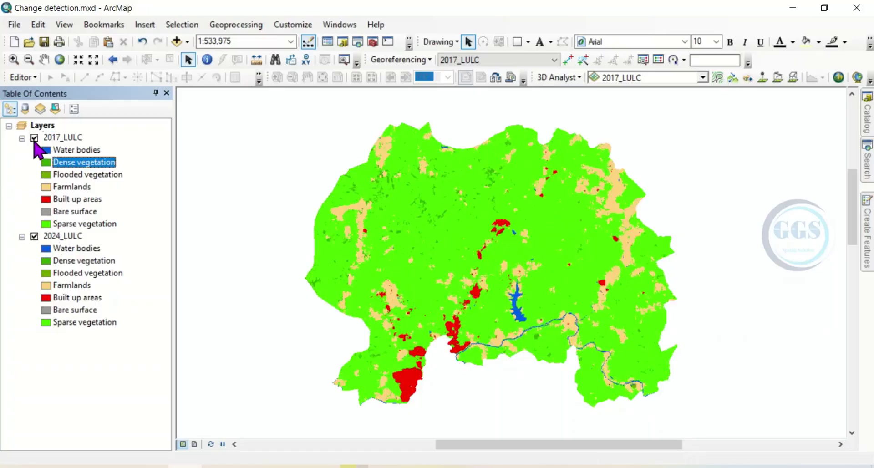
{"action": "left_click", "coordinate": [35, 138]}
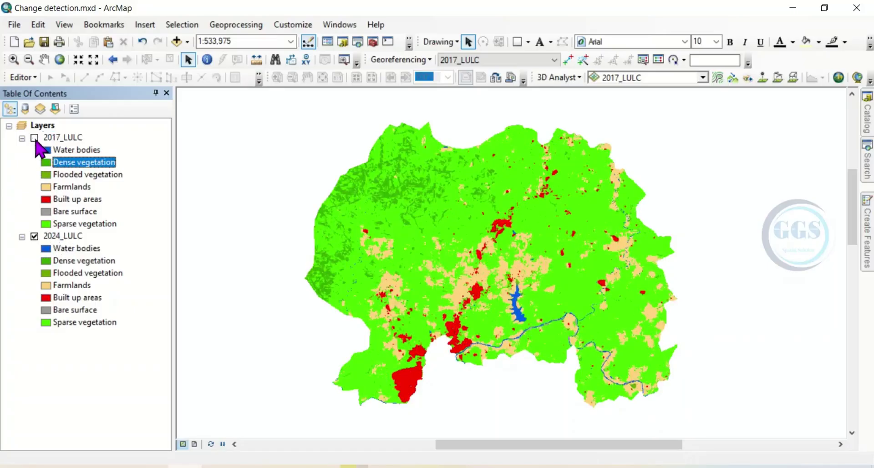
{"action": "left_click", "coordinate": [35, 138]}
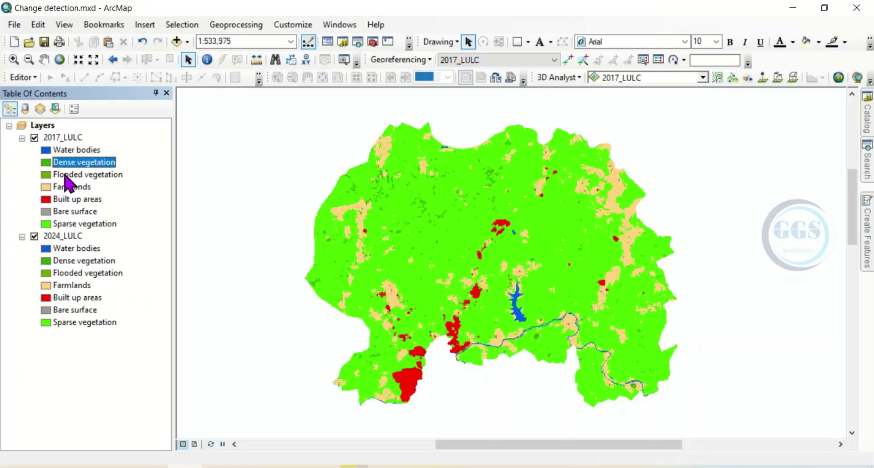
{"action": "left_click", "coordinate": [34, 138]}
{"action": "left_click", "coordinate": [37, 139]}
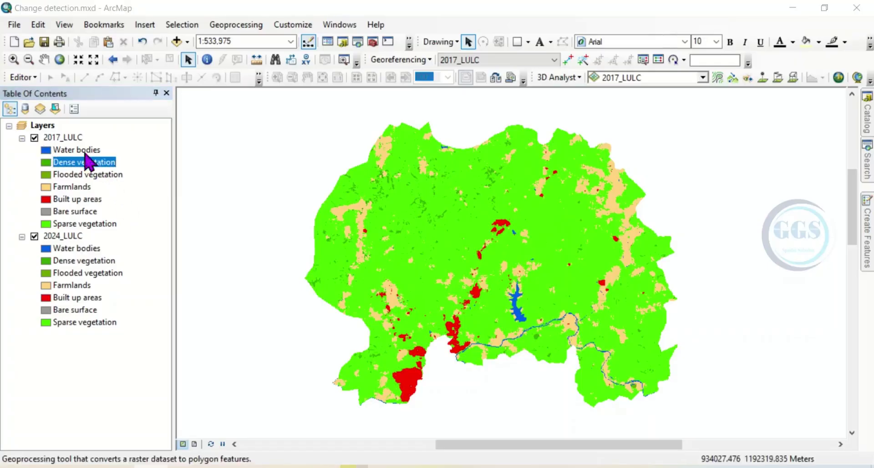
Add a Short Integer field named Value1 to the attribute table of the 2017_LULC layer.
{"action": "left_click", "coordinate": [72, 141]}
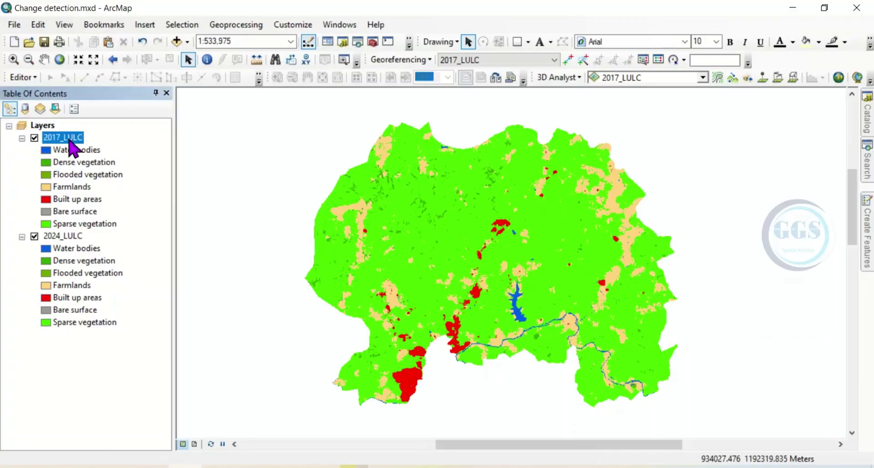
{"action": "right_click", "coordinate": [72, 145]}
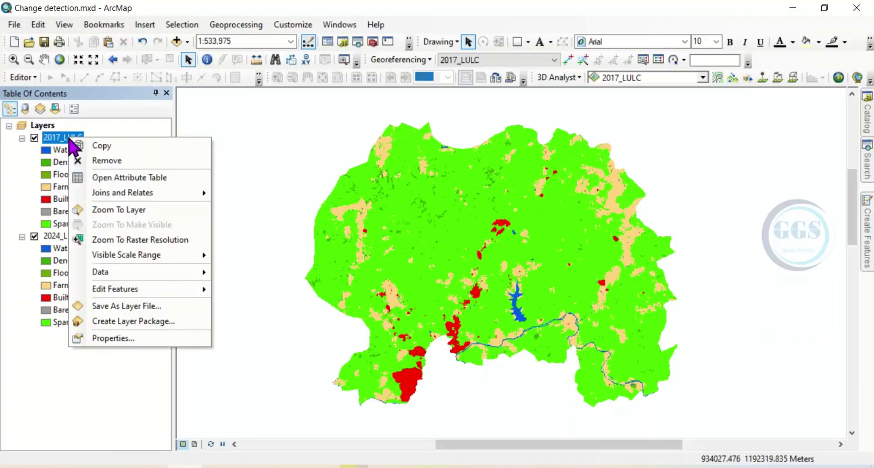
{"action": "left_click", "coordinate": [129, 179]}
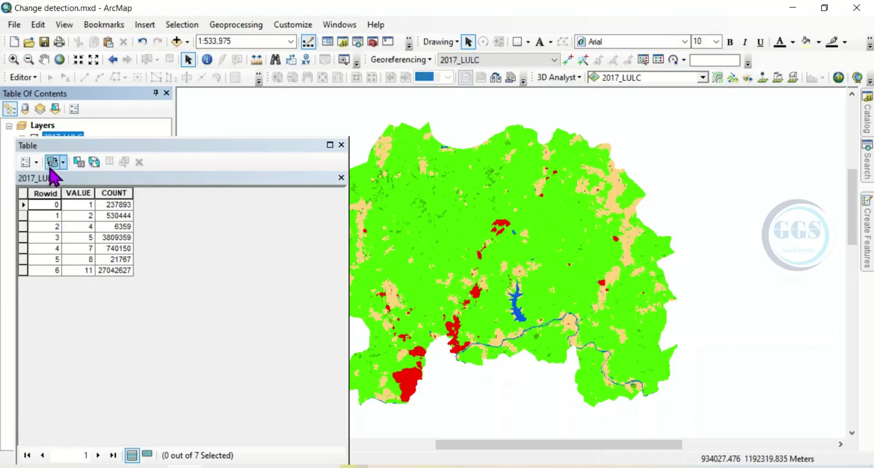
{"action": "left_click", "coordinate": [37, 162]}
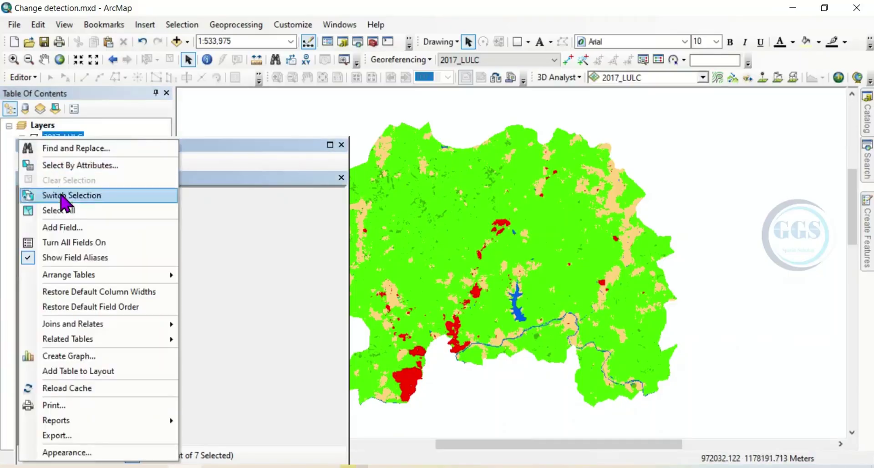
{"action": "left_click", "coordinate": [72, 229]}
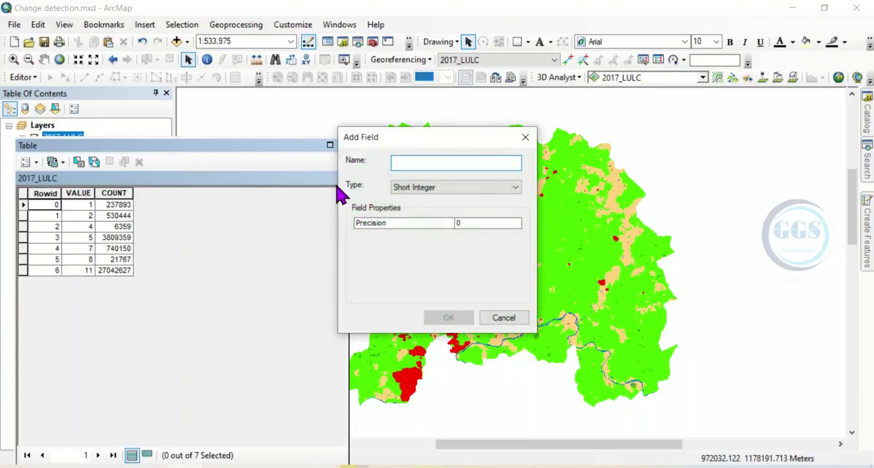
{"action": "type", "text": "Value"}
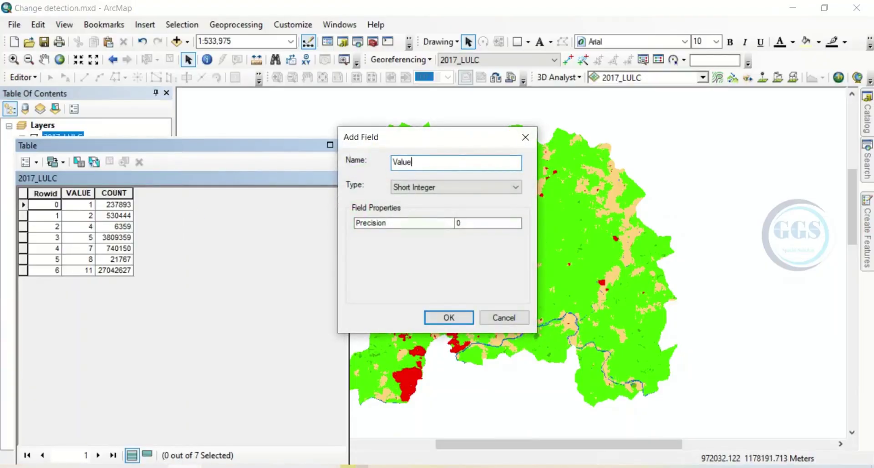
{"action": "type", "text": "1"}
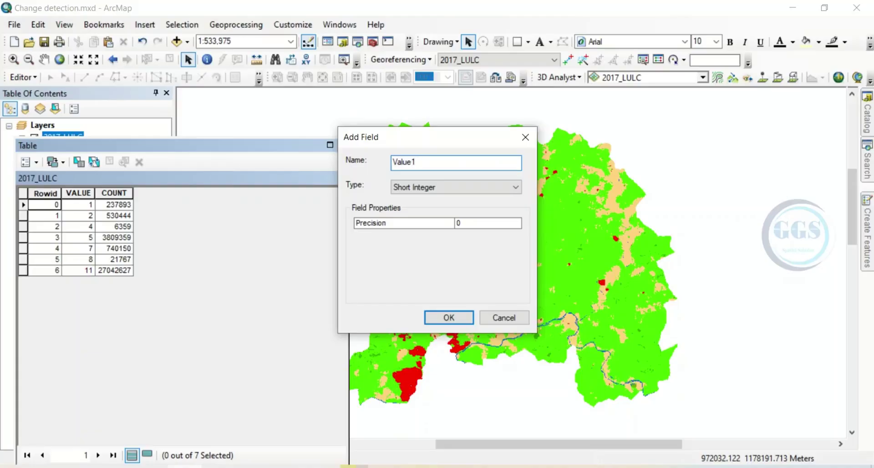
{"action": "left_click", "coordinate": [448, 189]}
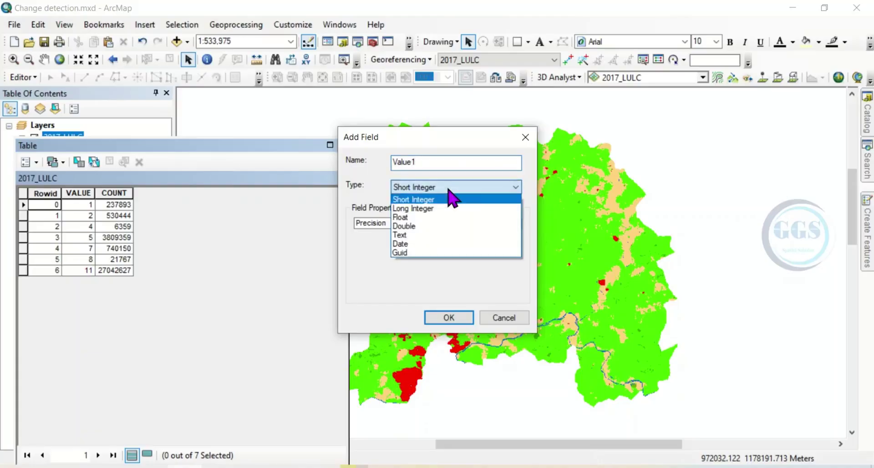
{"action": "left_click", "coordinate": [420, 201]}
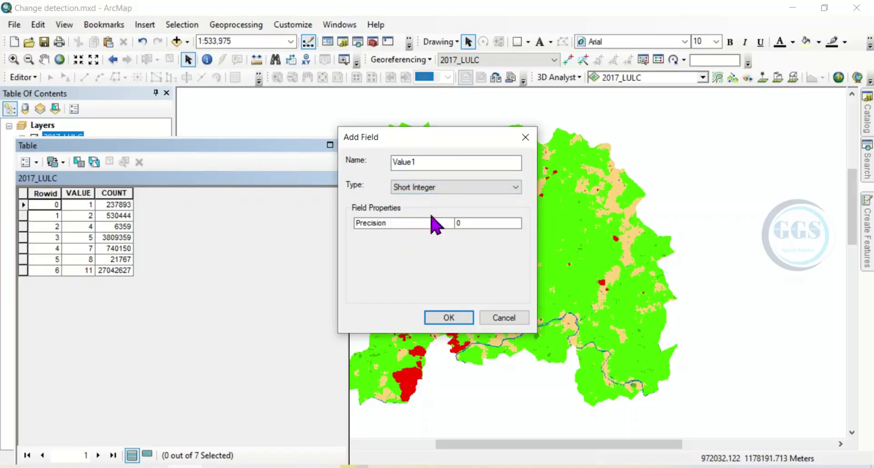
{"action": "left_click", "coordinate": [449, 318]}
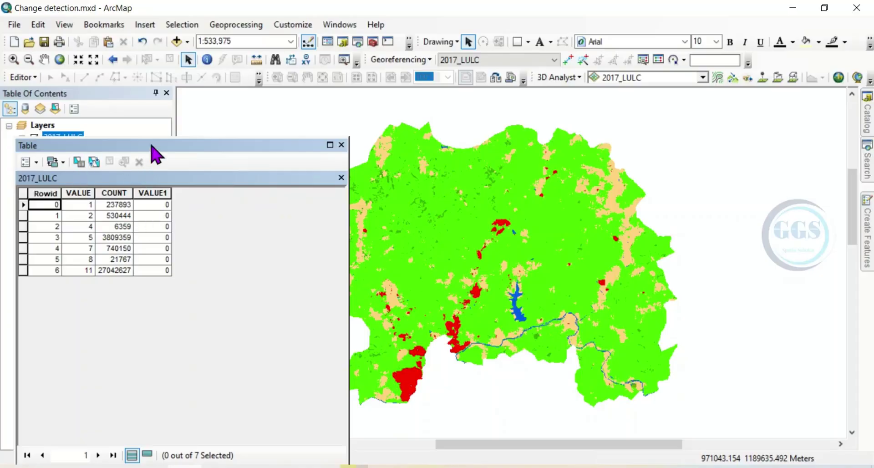
Move the attribute table off the layer list and start an edit session on the 2017_LULC layer.
{"action": "left_click_drag", "start_coordinate": [155, 155], "coordinate": [314, 230]}
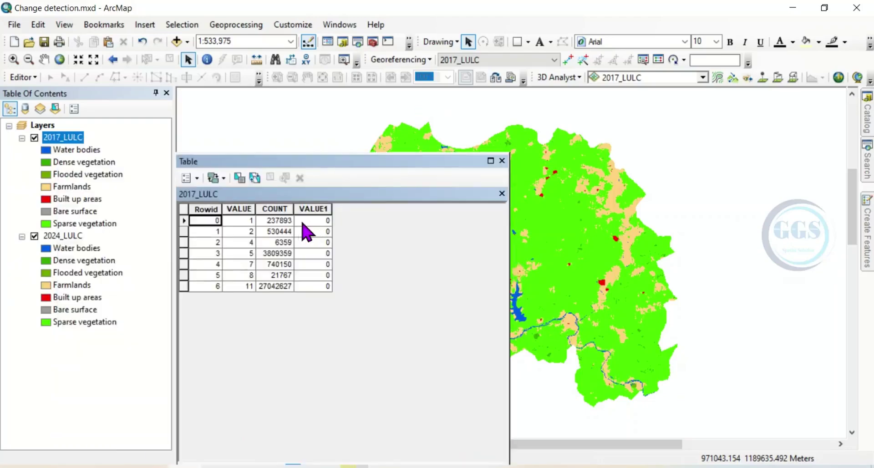
{"action": "right_click", "coordinate": [68, 139]}
{"action": "mouse_move", "coordinate": [116, 289]}
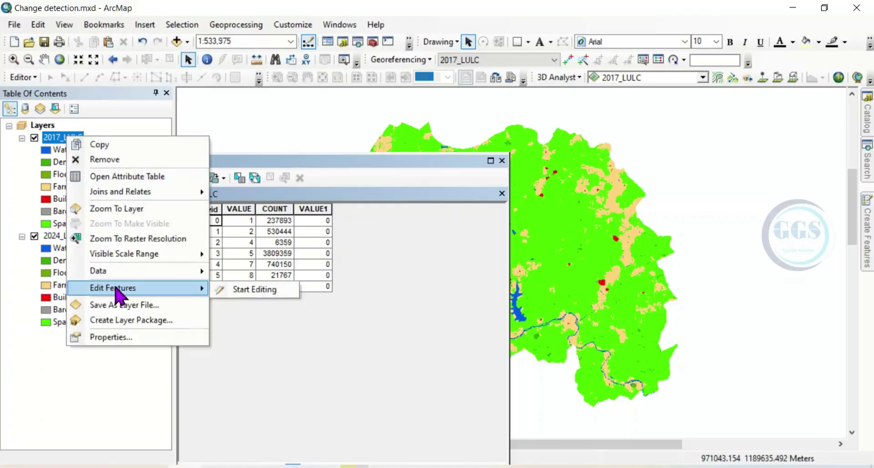
{"action": "left_click", "coordinate": [232, 291]}
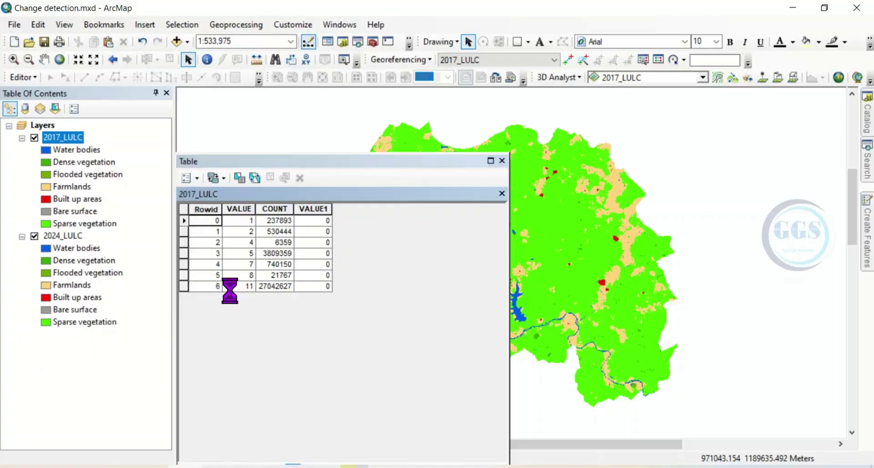
Fill the VALUE1 field of the 2017_LULC table with consecutive numbers 1 to 7, from Rowid 0 to Rowid 6.
{"action": "left_click", "coordinate": [309, 223]}
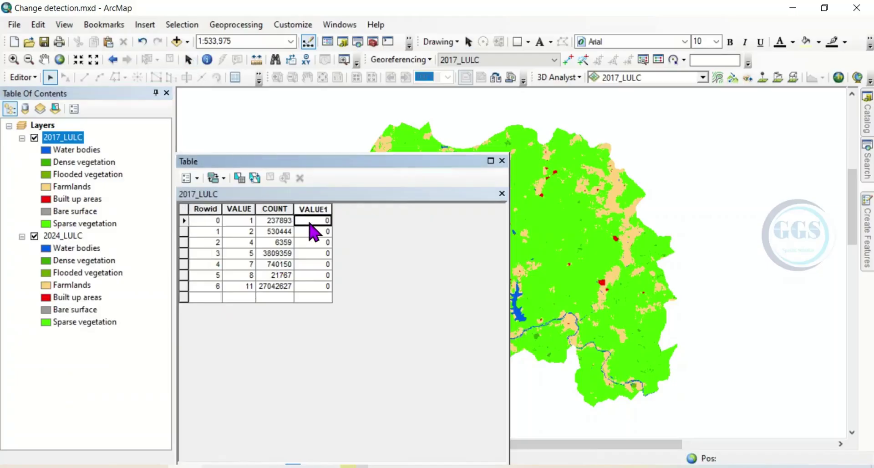
{"action": "left_click", "coordinate": [309, 221]}
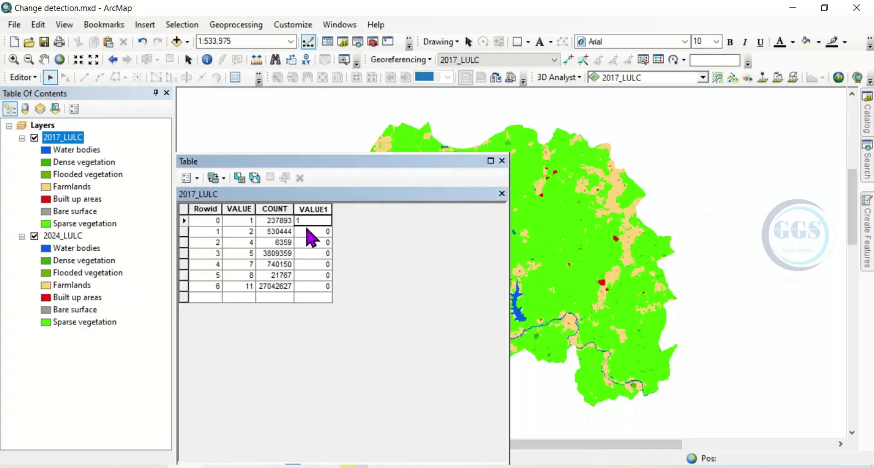
{"action": "left_click", "coordinate": [308, 230]}
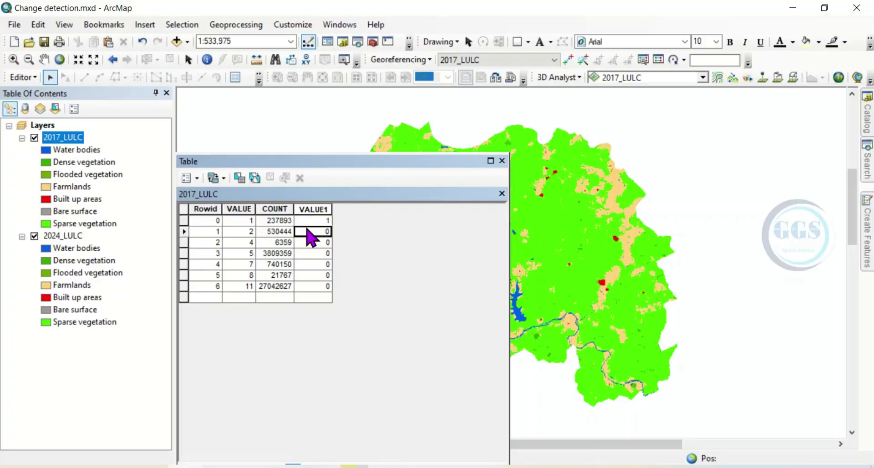
{"action": "left_click", "coordinate": [307, 231]}
{"action": "type", "text": "2"}
{"action": "key", "text": "Return"}
{"action": "type", "text": "3"}
{"action": "key", "text": "Return"}
{"action": "type", "text": "4"}
{"action": "key", "text": "Return"}
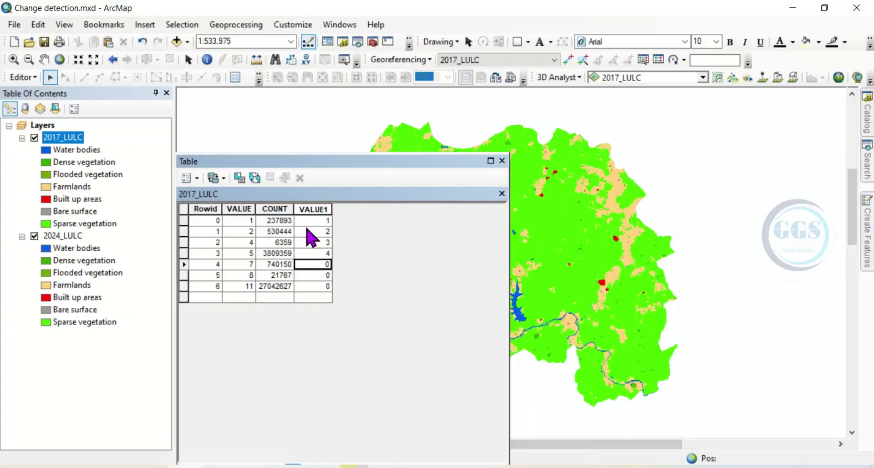
{"action": "type", "text": "5"}
{"action": "key", "text": "Return"}
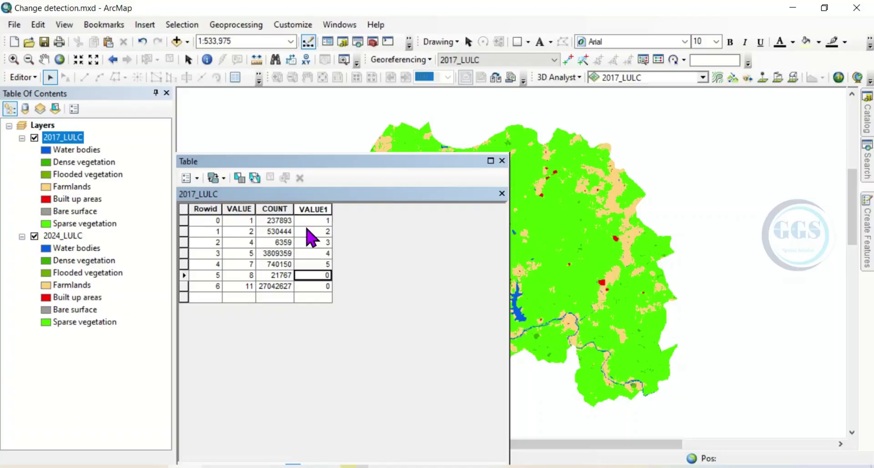
{"action": "type", "text": "6"}
{"action": "key", "text": "Return"}
{"action": "type", "text": "7"}
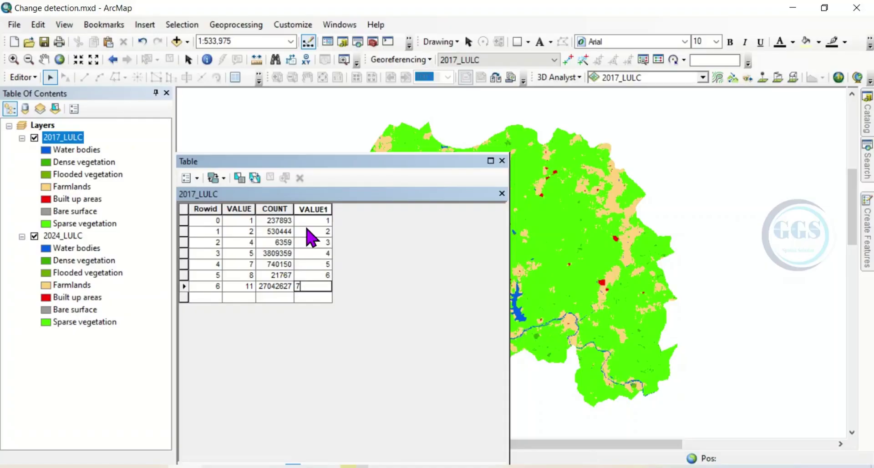
{"action": "left_click", "coordinate": [314, 297]}
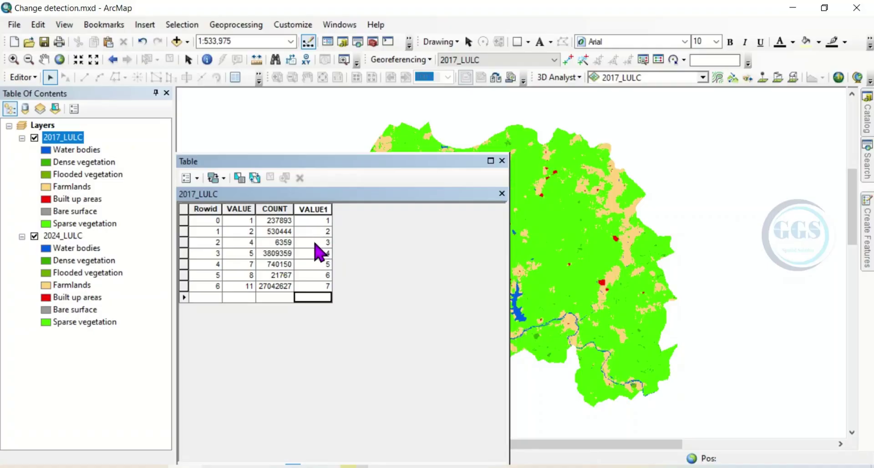
Close the 2017_LULC attribute table and stop editing, saving the edits.
{"action": "left_click", "coordinate": [503, 161]}
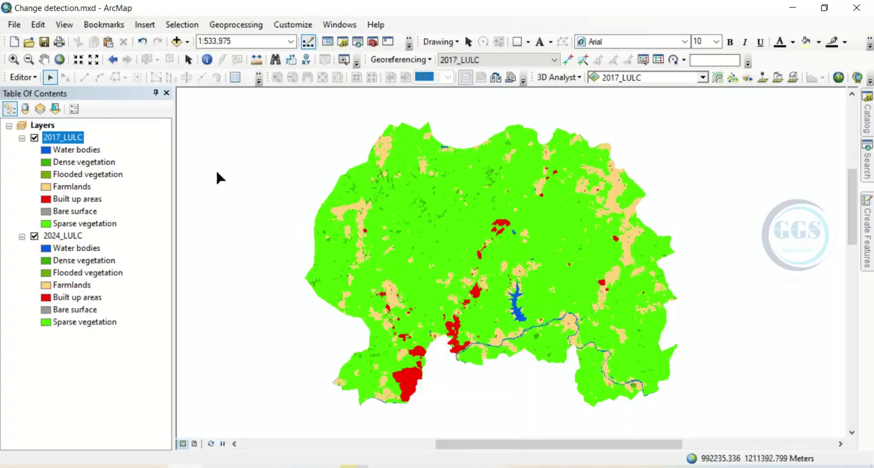
{"action": "left_click", "coordinate": [24, 77]}
{"action": "left_click", "coordinate": [46, 107]}
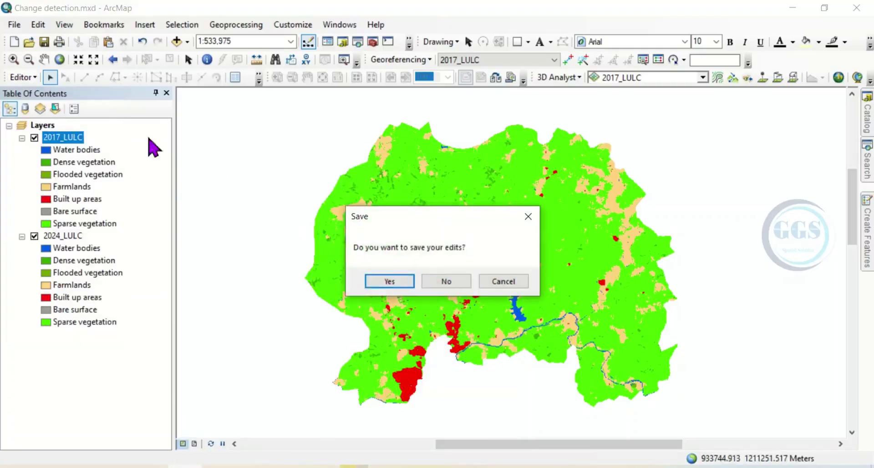
{"action": "left_click", "coordinate": [390, 281]}
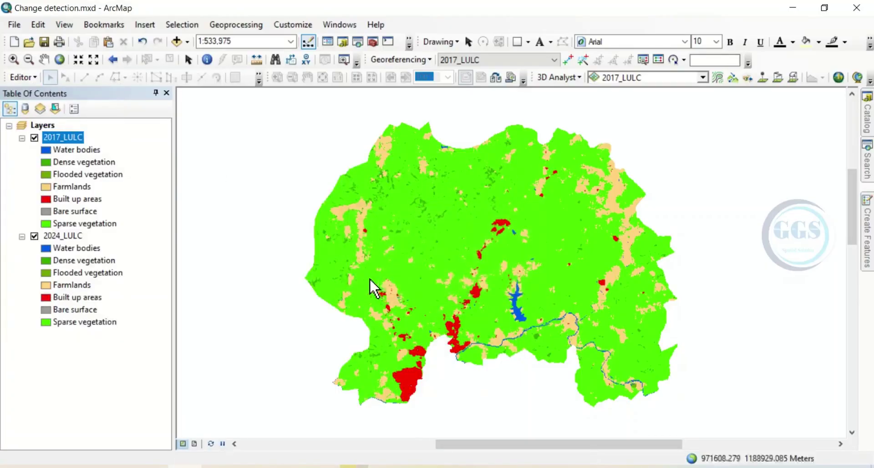
Add a Short Integer field named value1 to the attribute table of the 2024_LULC layer.
{"action": "right_click", "coordinate": [58, 238]}
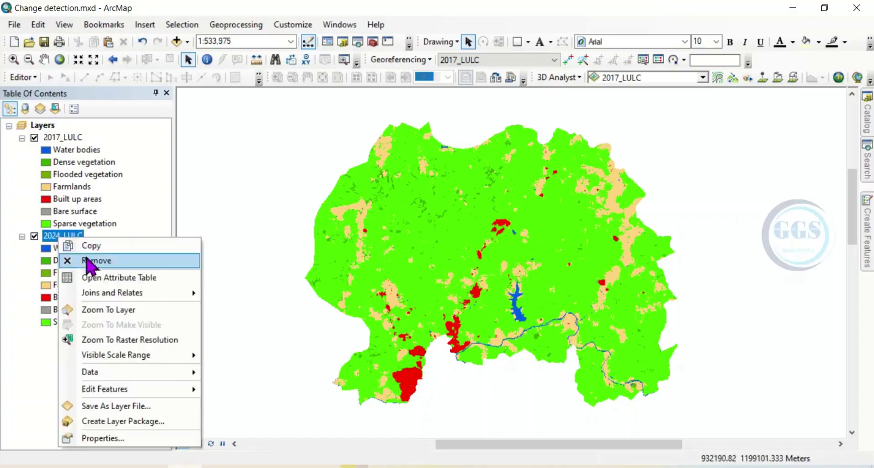
{"action": "left_click", "coordinate": [111, 276]}
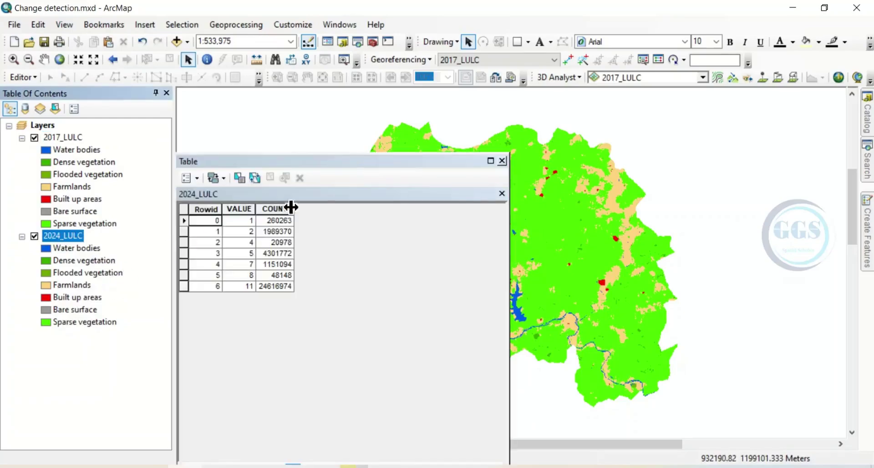
{"action": "left_click", "coordinate": [195, 179]}
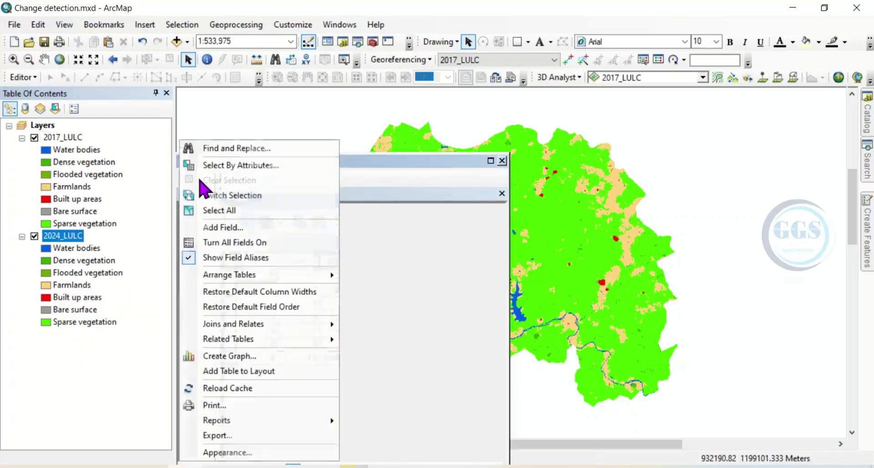
{"action": "left_click", "coordinate": [234, 227]}
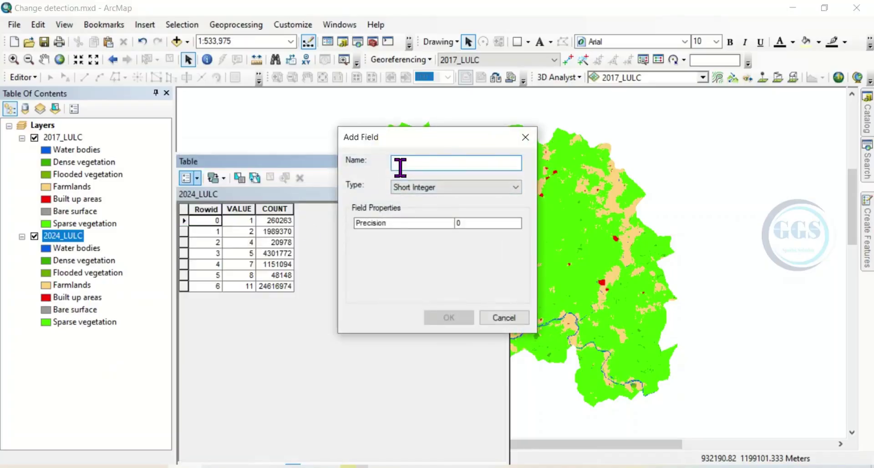
{"action": "type", "text": "value1"}
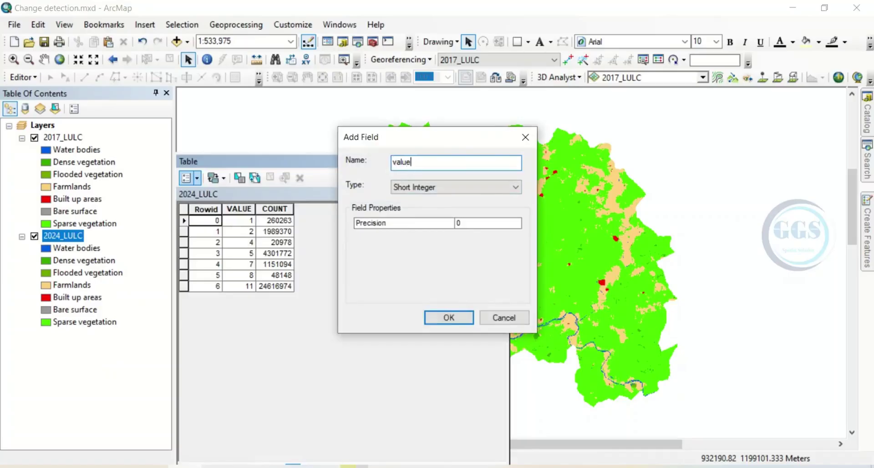
{"action": "left_click", "coordinate": [415, 190]}
{"action": "left_click", "coordinate": [413, 201]}
{"action": "left_click", "coordinate": [448, 319]}
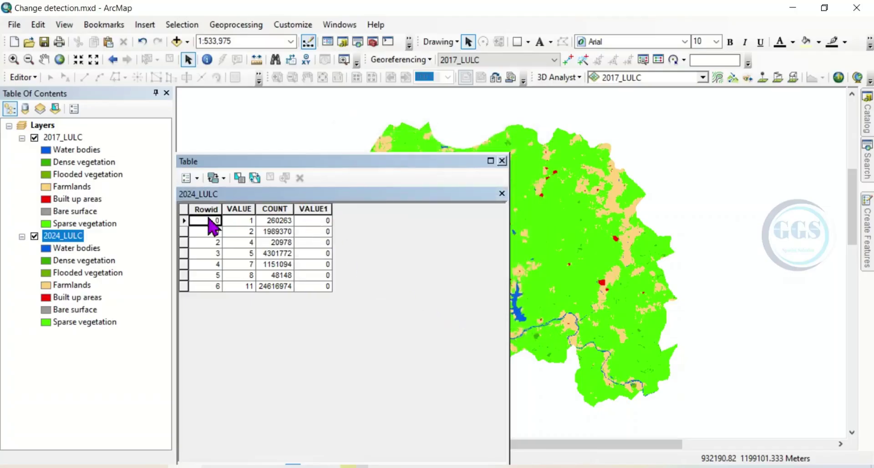
Start an edit session on the 2024_LULC layer.
{"action": "right_click", "coordinate": [78, 243]}
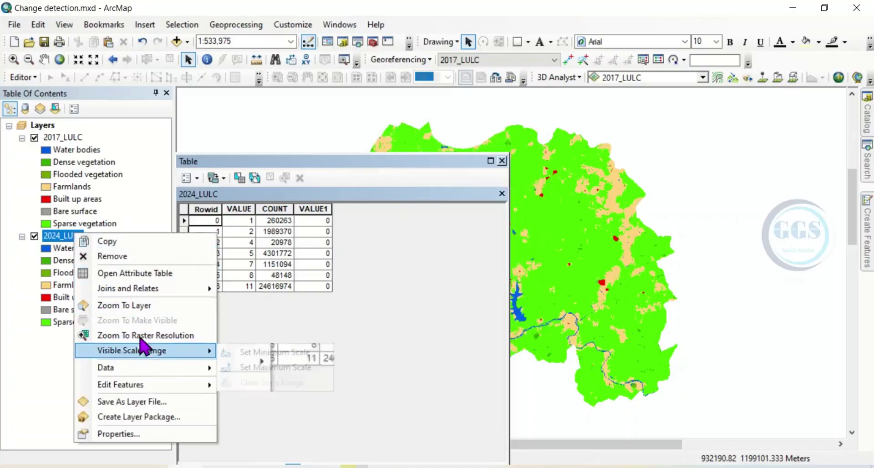
{"action": "mouse_move", "coordinate": [141, 387]}
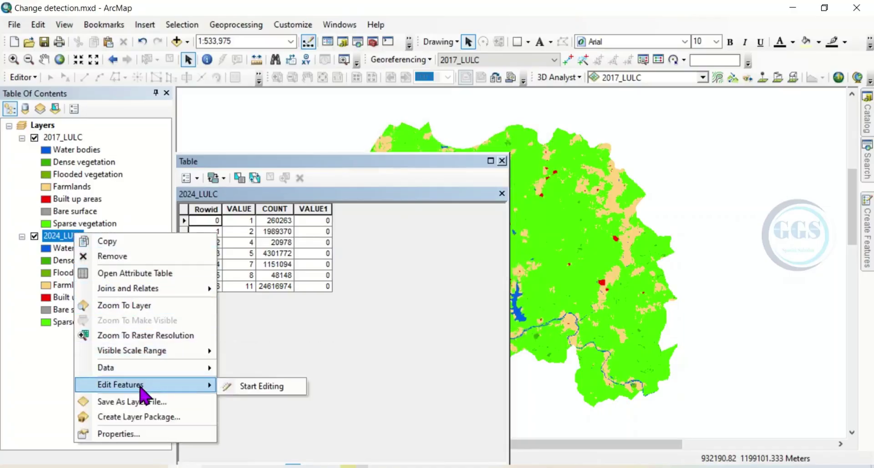
{"action": "left_click", "coordinate": [249, 387]}
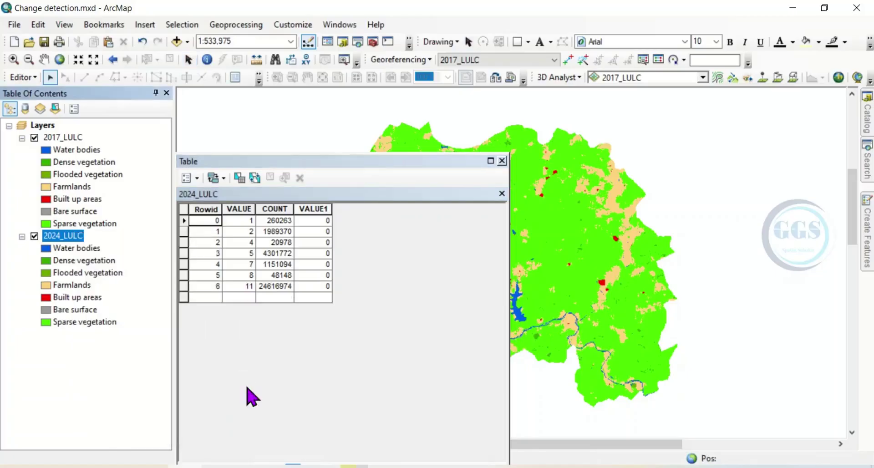
Fill the VALUE1 field of the 2024_LULC table with consecutive numbers 1 to 7, from Rowid 0 to Rowid 6.
{"action": "left_click", "coordinate": [319, 222]}
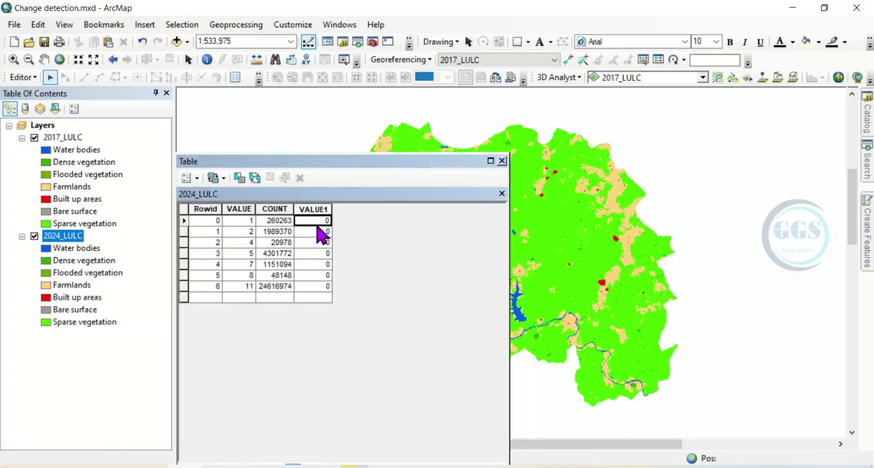
{"action": "type", "text": "1"}
{"action": "left_click", "coordinate": [318, 230]}
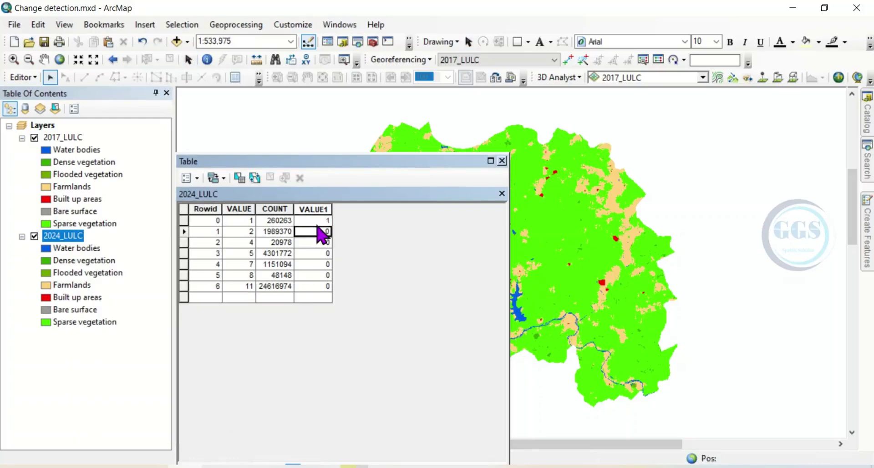
{"action": "type", "text": "3"}
{"action": "key", "text": "Return"}
{"action": "type", "text": "4"}
{"action": "key", "text": "Return"}
{"action": "type", "text": "5"}
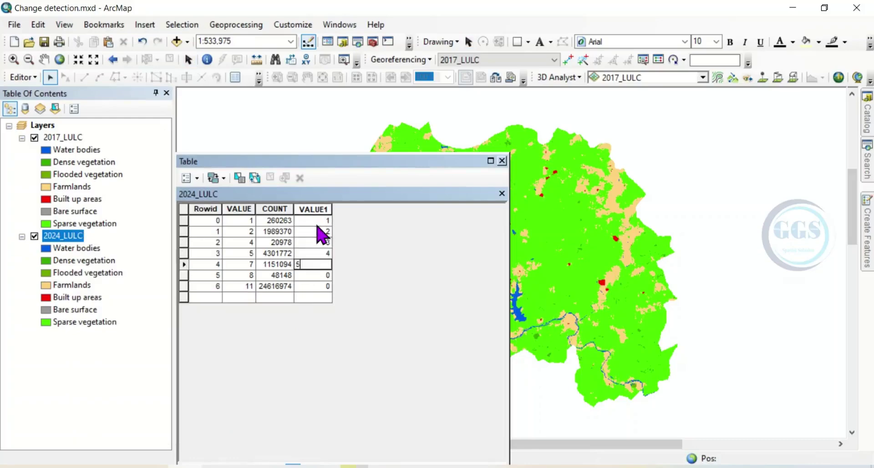
{"action": "key", "text": "Return"}
{"action": "type", "text": "6"}
{"action": "key", "text": "Return"}
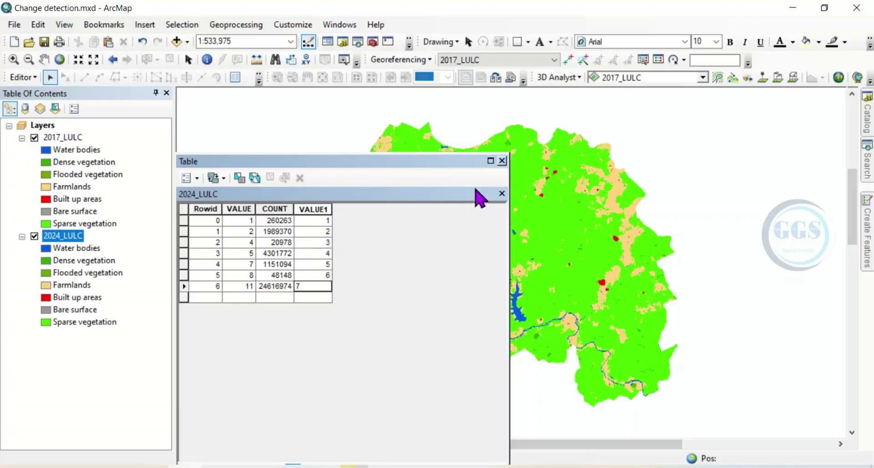
Close the 2024_LULC attribute table, save the edits and stop editing.
{"action": "left_click", "coordinate": [502, 161]}
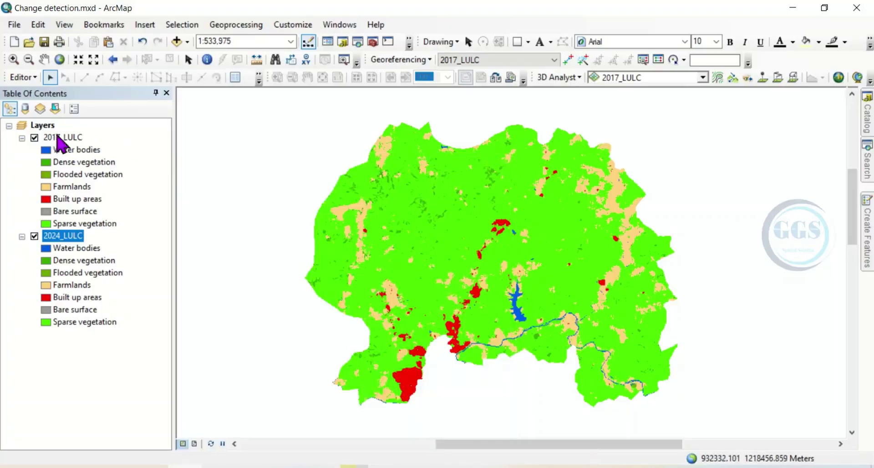
{"action": "left_click", "coordinate": [30, 78]}
{"action": "left_click", "coordinate": [45, 124]}
{"action": "left_click", "coordinate": [28, 78]}
{"action": "left_click", "coordinate": [51, 107]}
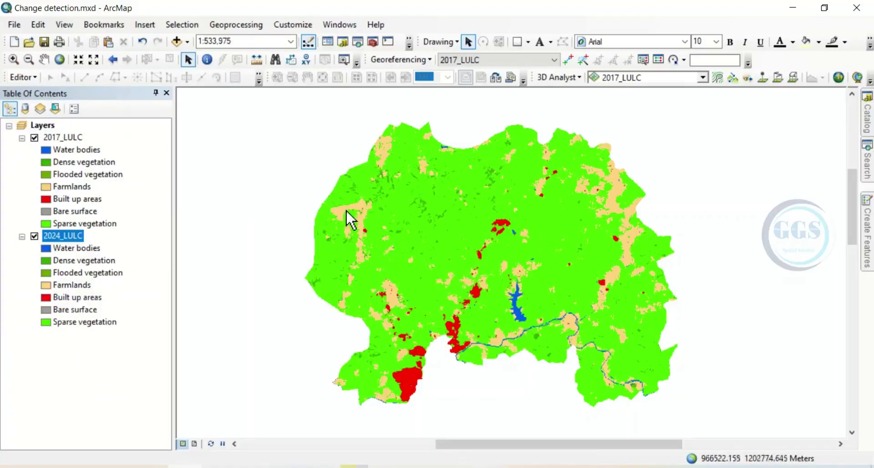
Set up a Raster to Polygon conversion with 2017_LULC as the input raster and VALUE1 as the field.
{"action": "scroll", "coordinate": [516, 226], "scroll_direction": "down", "scroll_amount": 1}
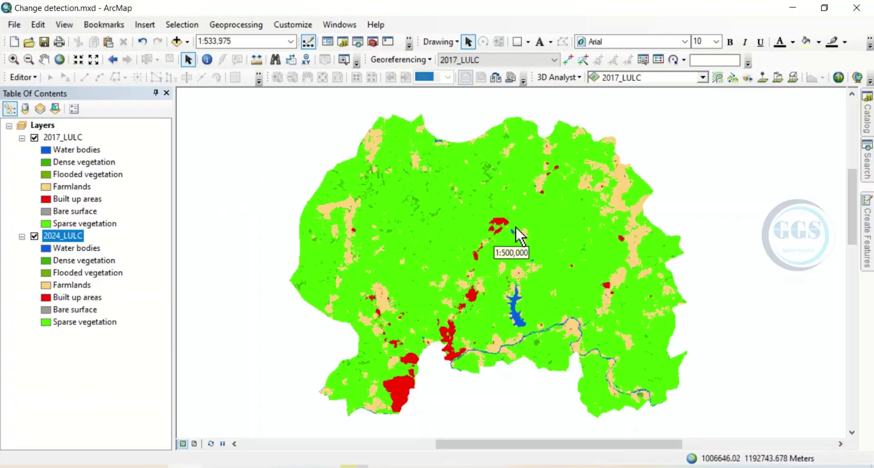
{"action": "left_click", "coordinate": [374, 43]}
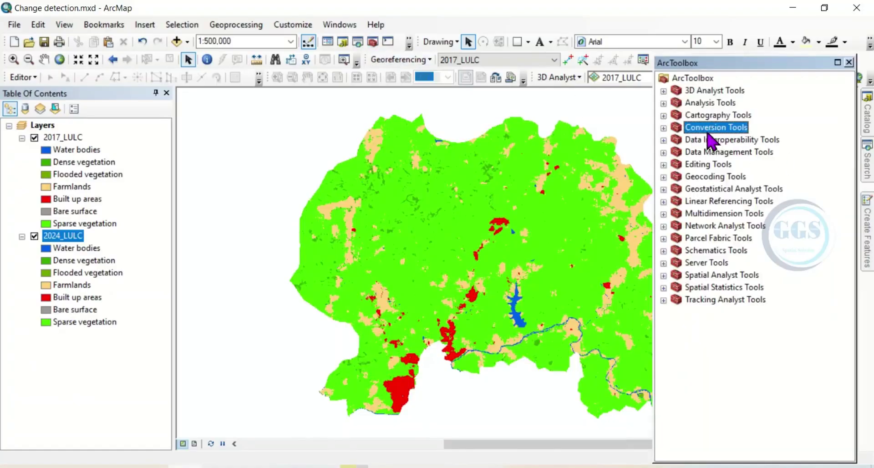
{"action": "left_click", "coordinate": [663, 128]}
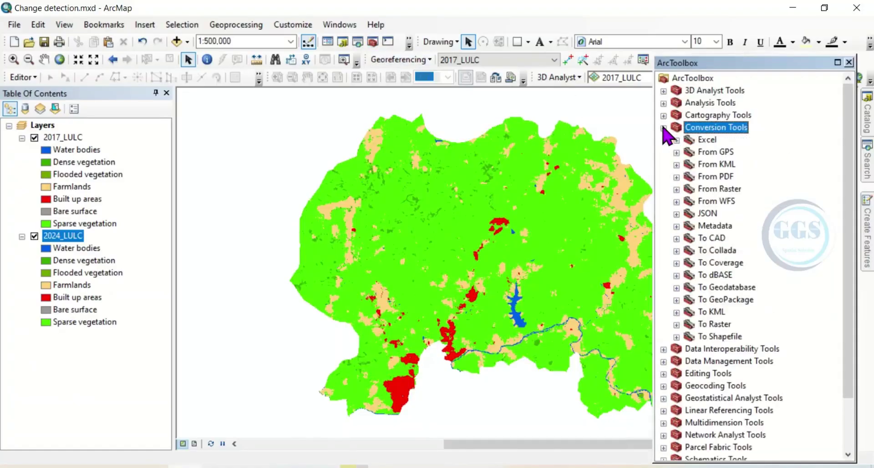
{"action": "left_click", "coordinate": [678, 189]}
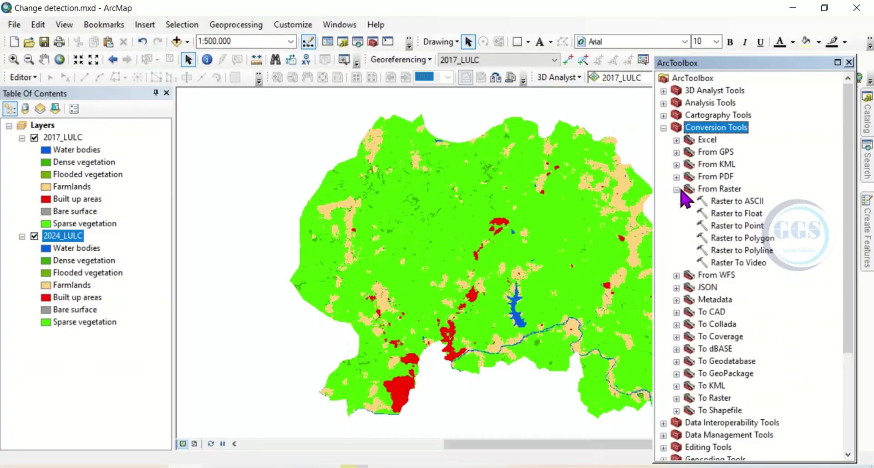
{"action": "left_click", "coordinate": [747, 239]}
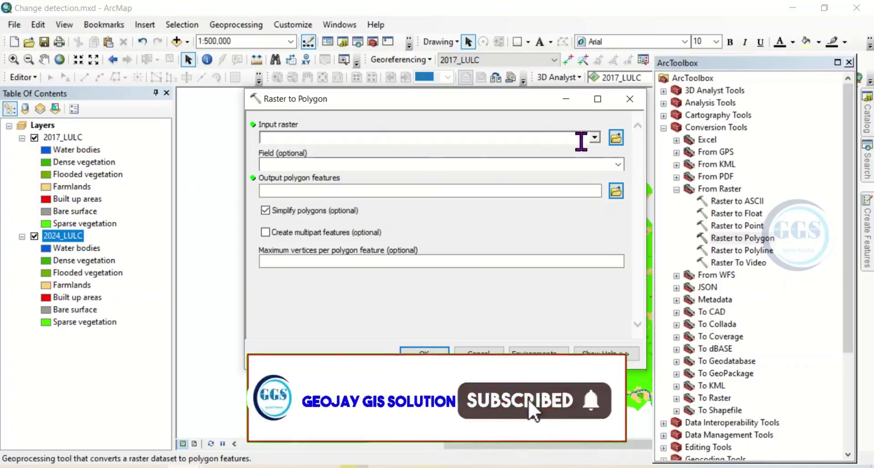
{"action": "left_click", "coordinate": [595, 138]}
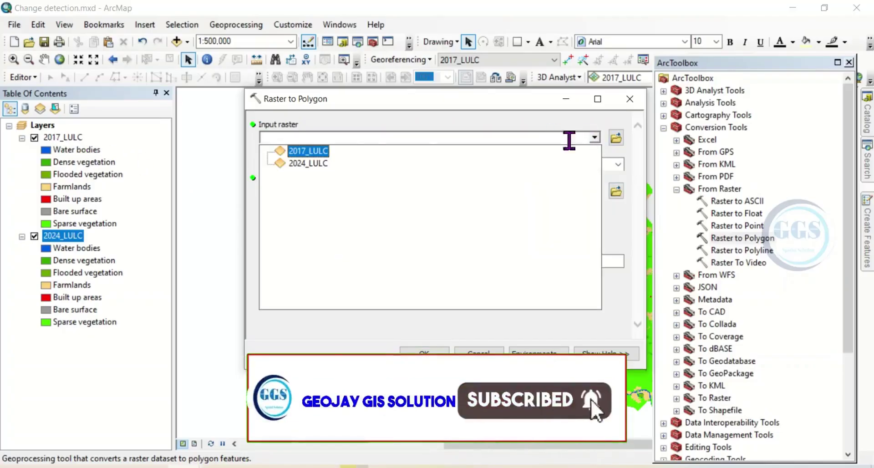
{"action": "left_click", "coordinate": [310, 151]}
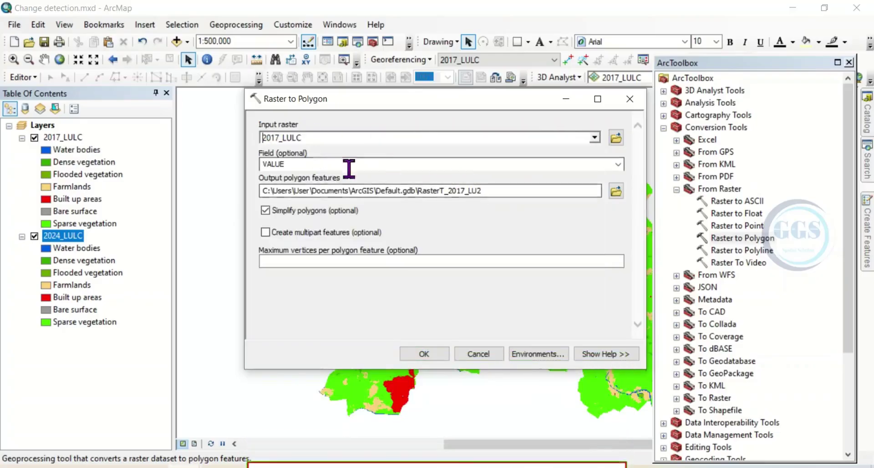
{"action": "left_click", "coordinate": [618, 164]}
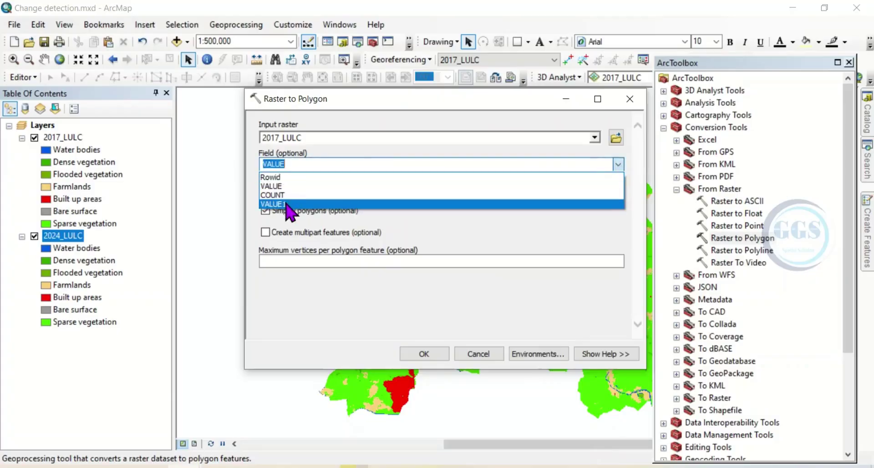
{"action": "left_click", "coordinate": [279, 204]}
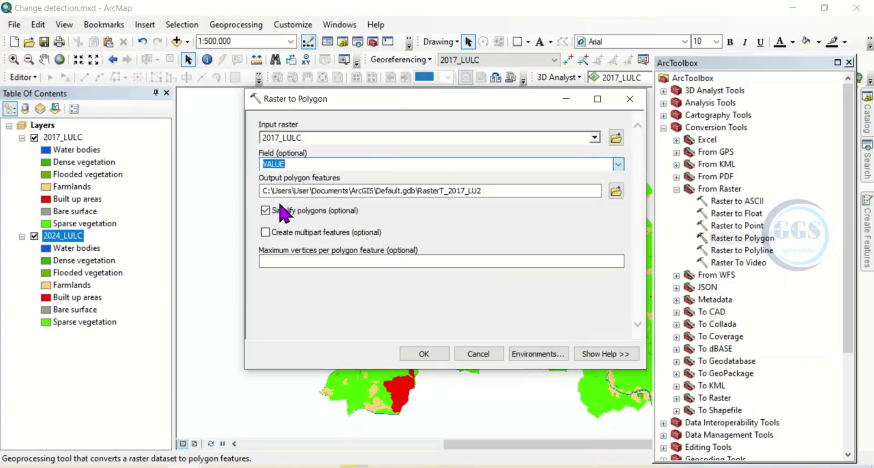
Set the output polygon features to 2017_LULC_Pol in the Tutorial\AA home folder and run the conversion.
{"action": "left_click", "coordinate": [613, 195]}
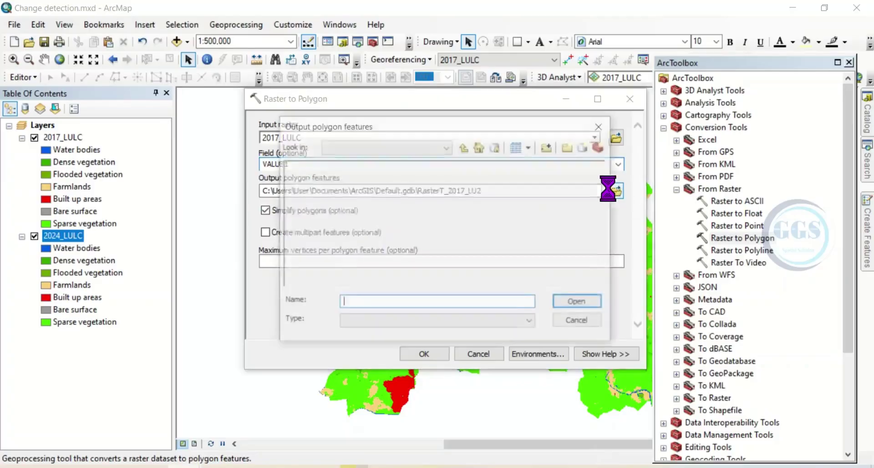
{"action": "left_click", "coordinate": [468, 148]}
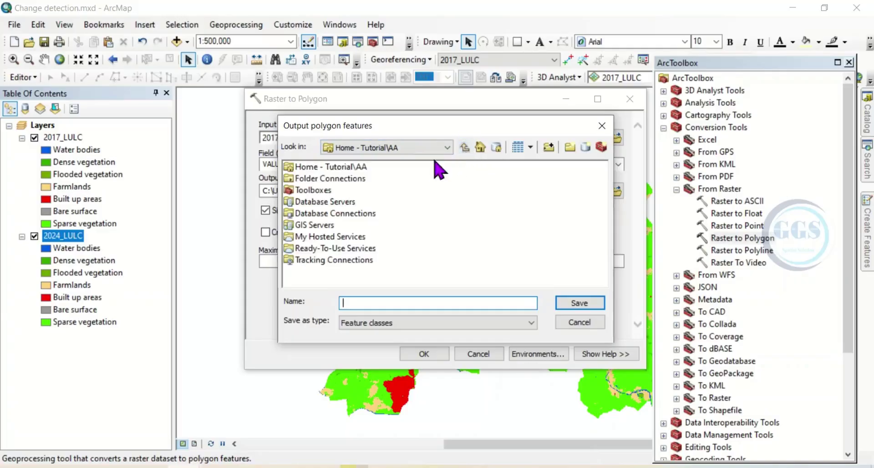
{"action": "left_click", "coordinate": [343, 171]}
{"action": "double_click", "coordinate": [344, 172]}
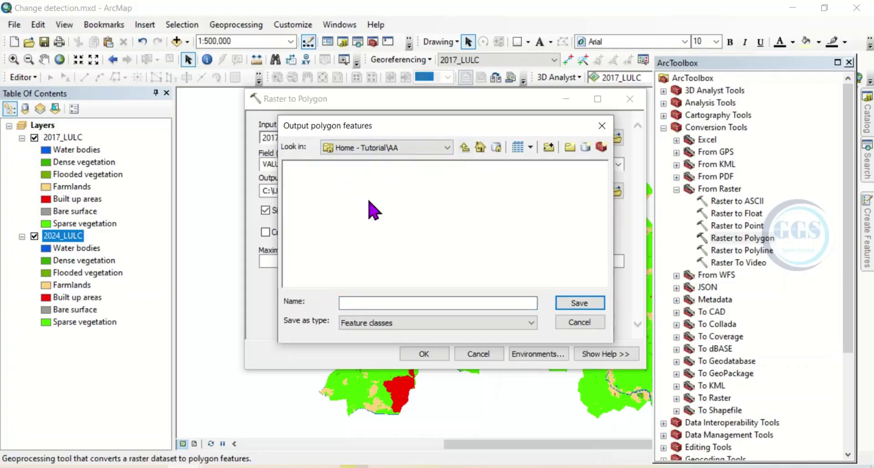
{"action": "left_click", "coordinate": [358, 301]}
{"action": "left_click", "coordinate": [360, 301]}
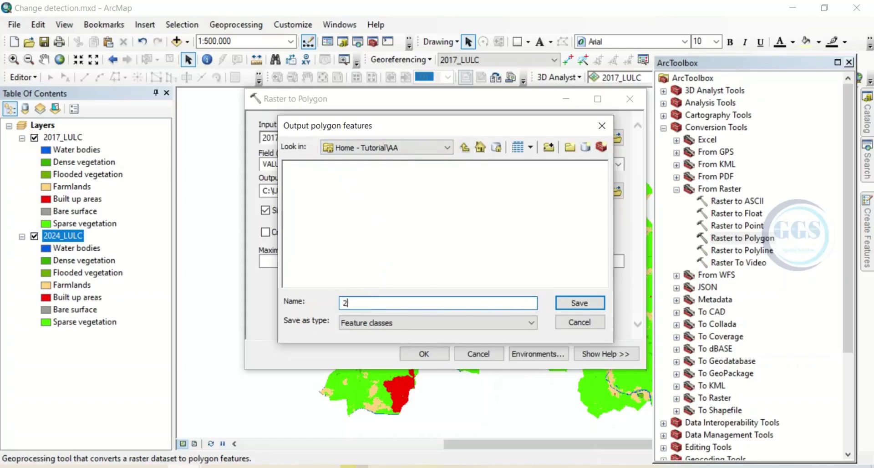
{"action": "type", "text": "2017_LULC"}
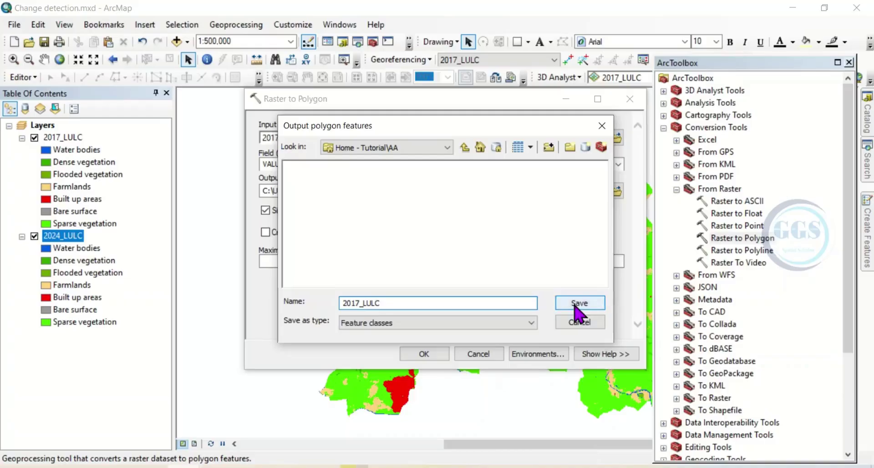
{"action": "left_click", "coordinate": [575, 306]}
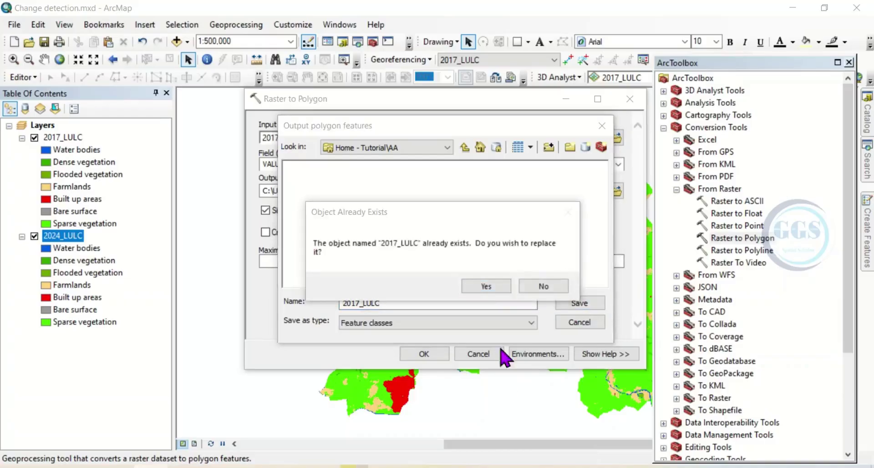
{"action": "left_click", "coordinate": [544, 287]}
{"action": "left_click", "coordinate": [383, 303]}
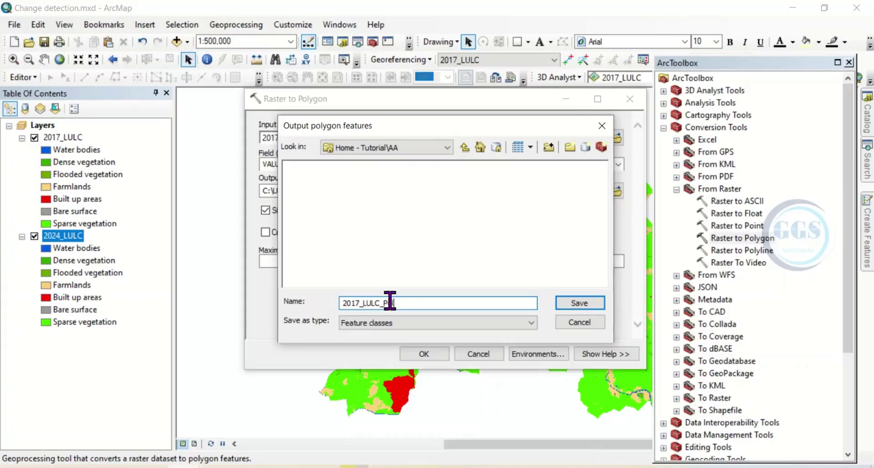
{"action": "left_click", "coordinate": [577, 304]}
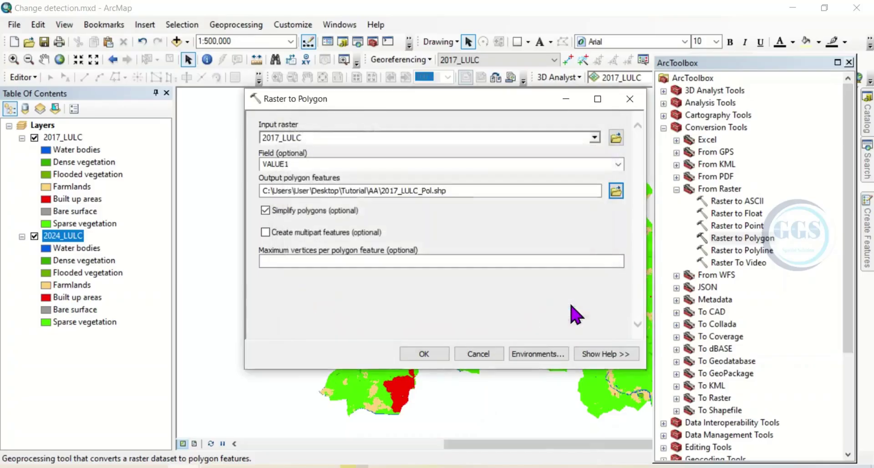
{"action": "left_click", "coordinate": [424, 355]}
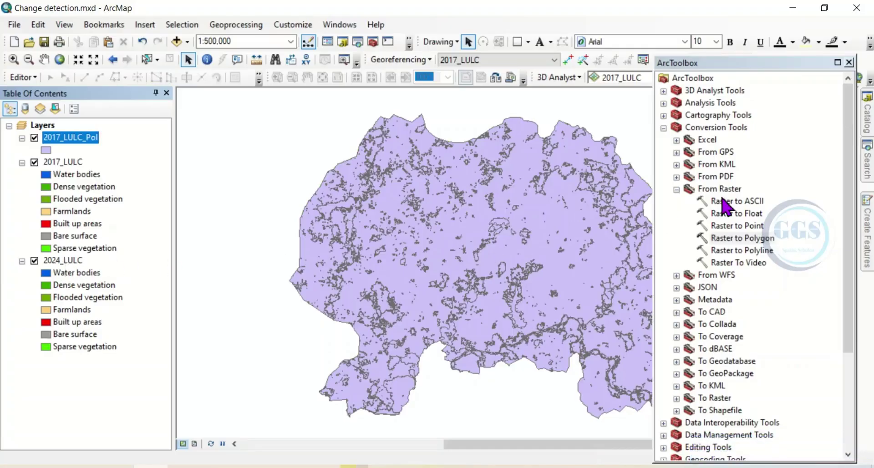
Set up a Raster to Polygon conversion with 2024_LULC as the input raster and VALUE1 as the field.
{"action": "double_click", "coordinate": [740, 239]}
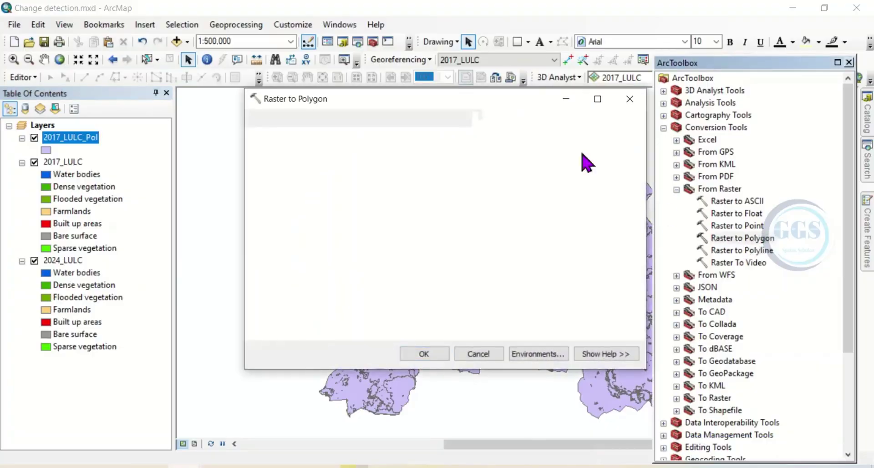
{"action": "left_click", "coordinate": [595, 137]}
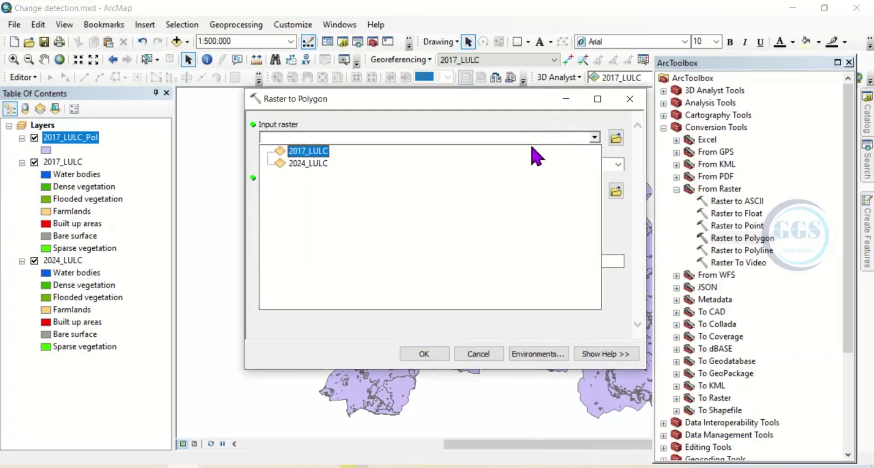
{"action": "left_click", "coordinate": [298, 164]}
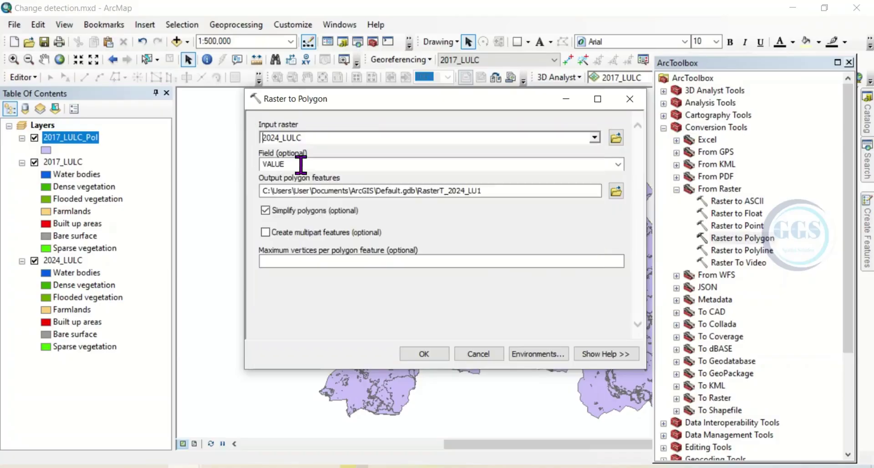
{"action": "left_click", "coordinate": [619, 164]}
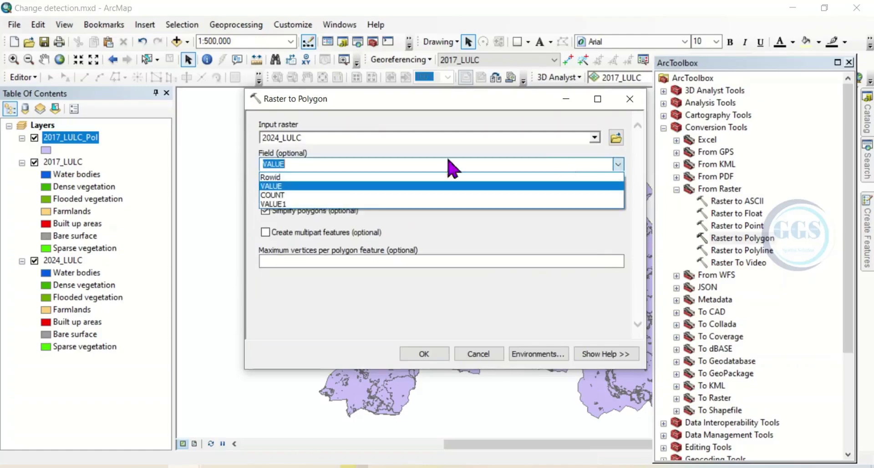
{"action": "left_click", "coordinate": [282, 204]}
Set the output polygon features to 2024_LULC_Pol.shp in the Tutorial\AA home folder and run the conversion.
{"action": "left_click", "coordinate": [617, 191]}
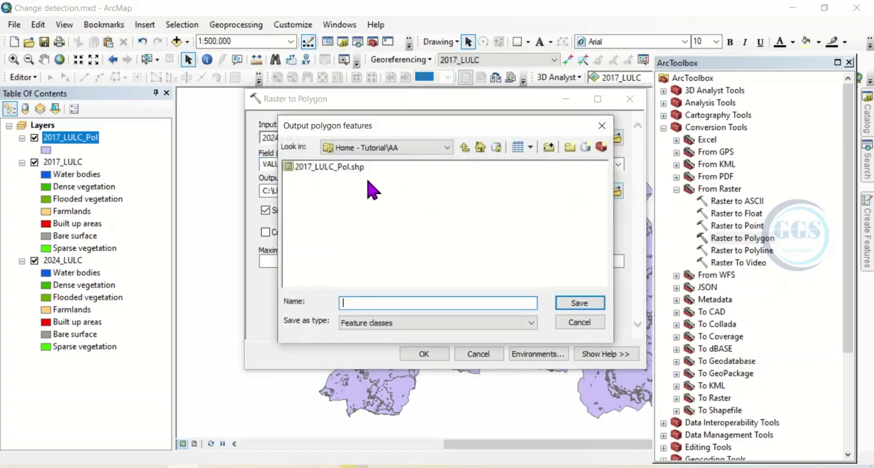
{"action": "left_click", "coordinate": [345, 168]}
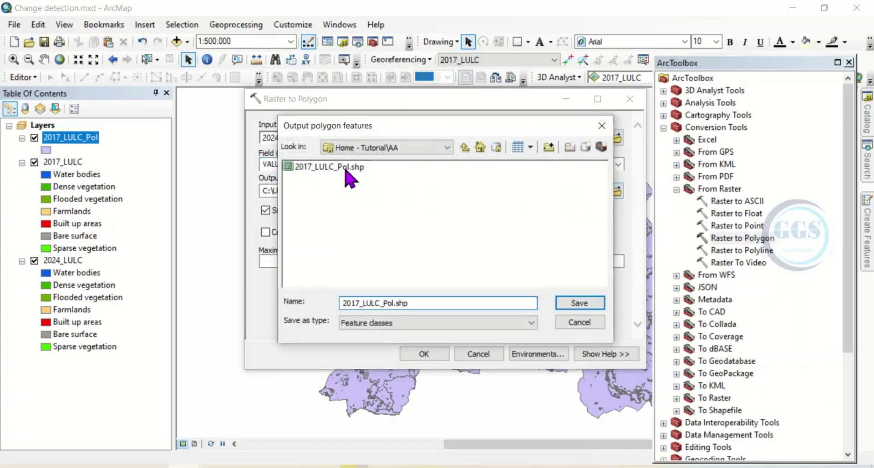
{"action": "left_click", "coordinate": [360, 303]}
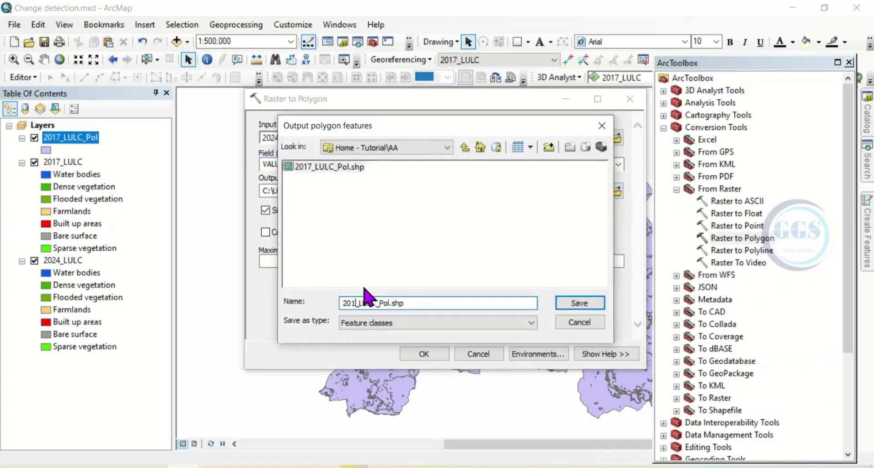
{"action": "type", "text": "24"}
{"action": "left_click", "coordinate": [570, 304]}
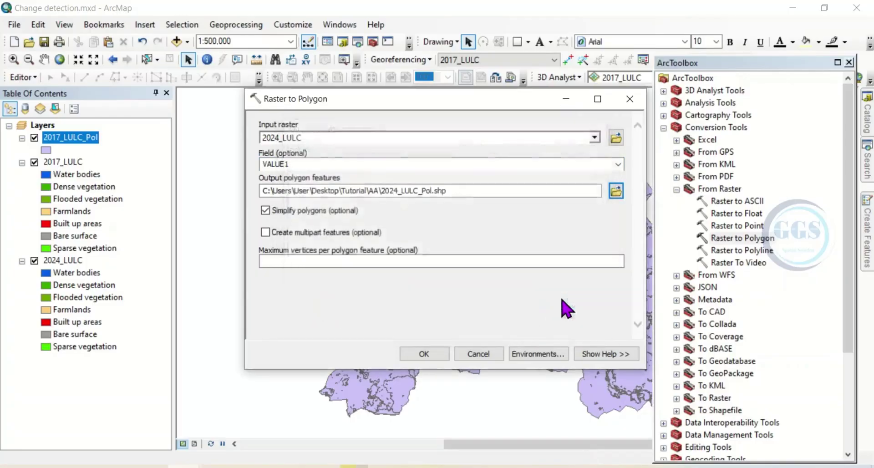
{"action": "left_click", "coordinate": [424, 354]}
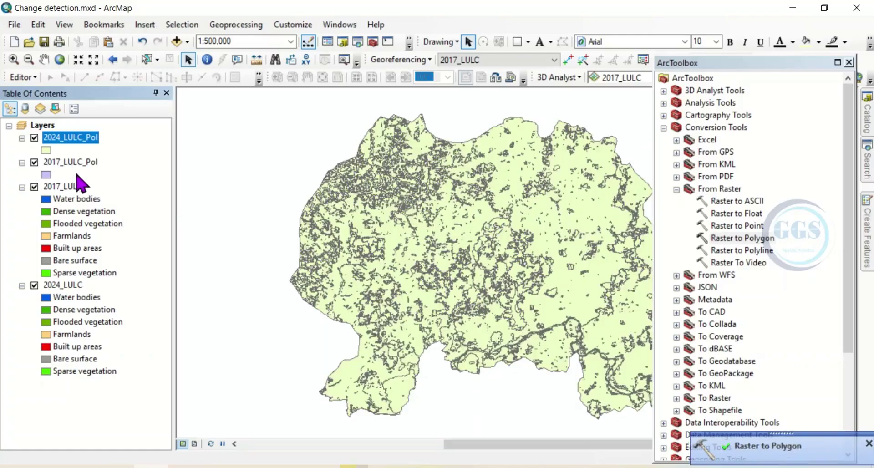
Turn off the display of the 2017_LULC and 2024_LULC raster layers.
{"action": "left_click", "coordinate": [35, 187]}
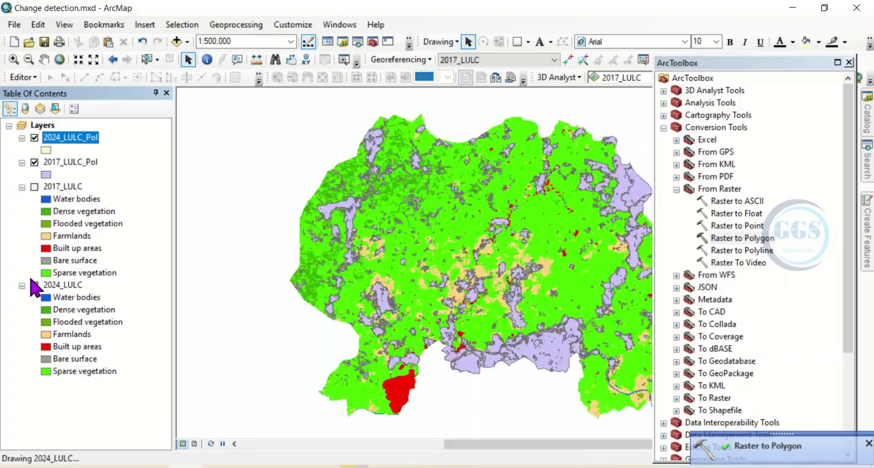
{"action": "left_click", "coordinate": [34, 286]}
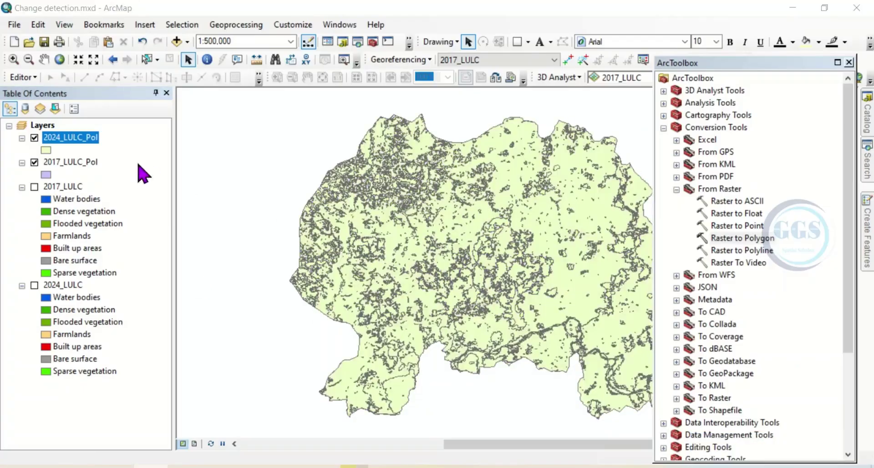
Examine the gridcode values in the attribute table of the 2024_LULC_Pol layer, and close the table.
{"action": "right_click", "coordinate": [72, 143]}
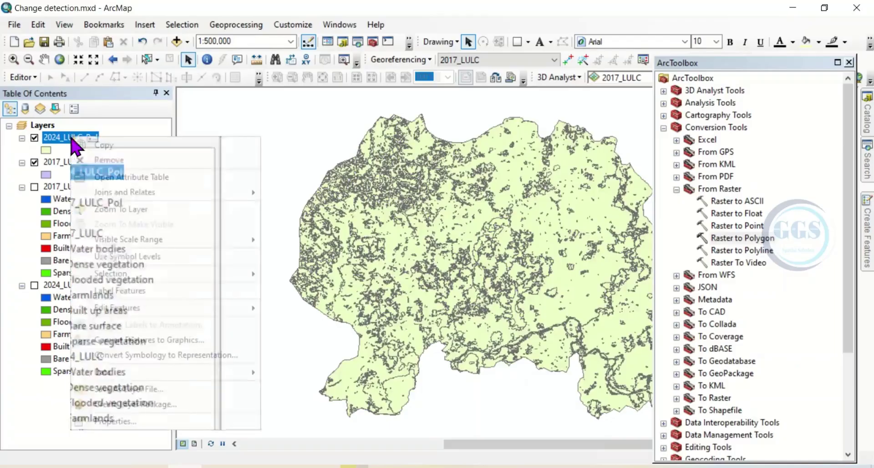
{"action": "left_click", "coordinate": [130, 177]}
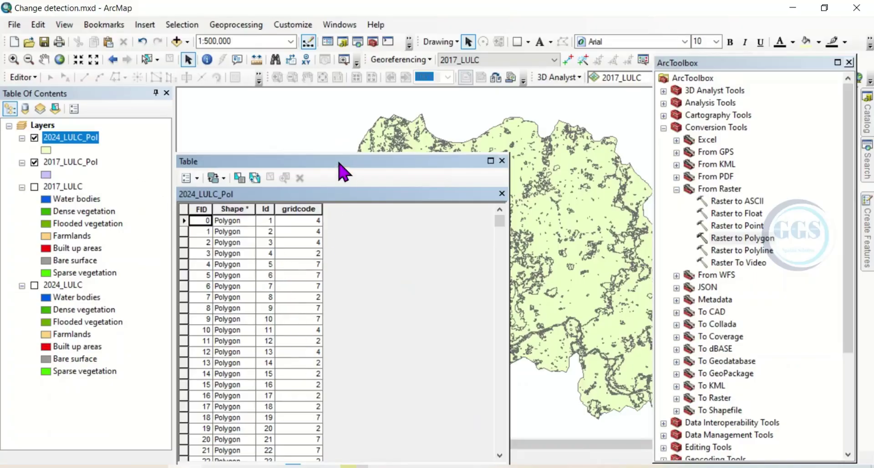
{"action": "left_click_drag", "start_coordinate": [341, 171], "coordinate": [331, 120]}
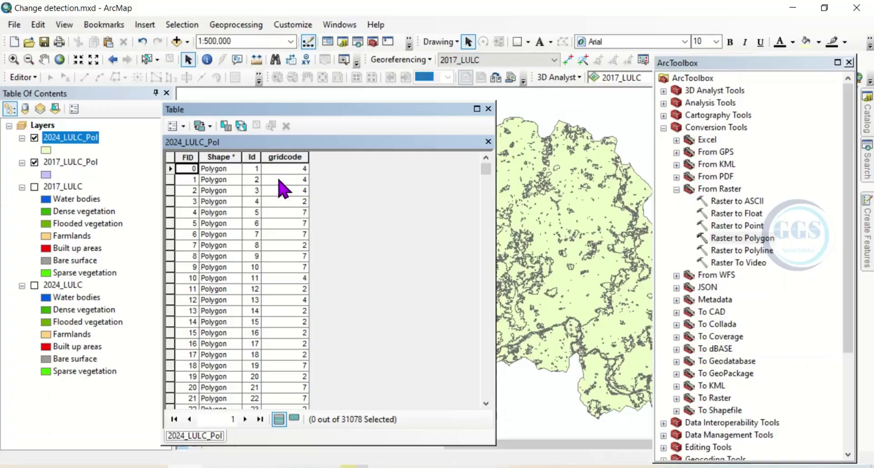
{"action": "left_click", "coordinate": [488, 109]}
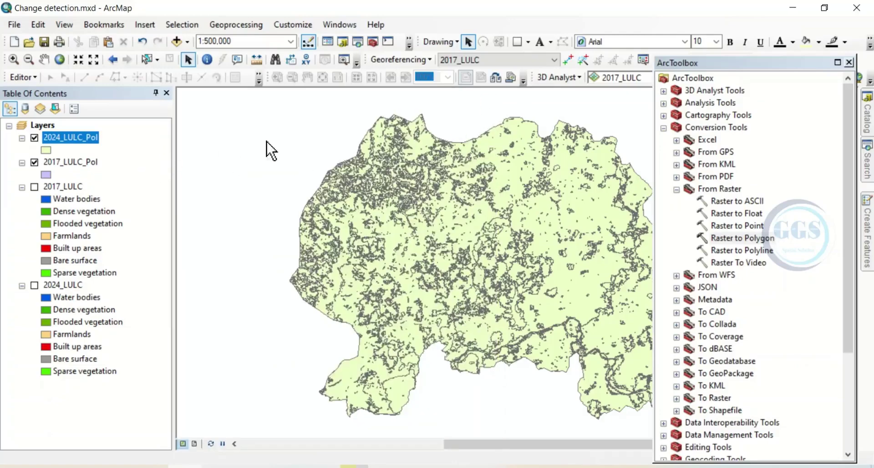
Set up a Dissolve operation with 2017_LULC_Pol as the input features.
{"action": "left_click", "coordinate": [241, 28]}
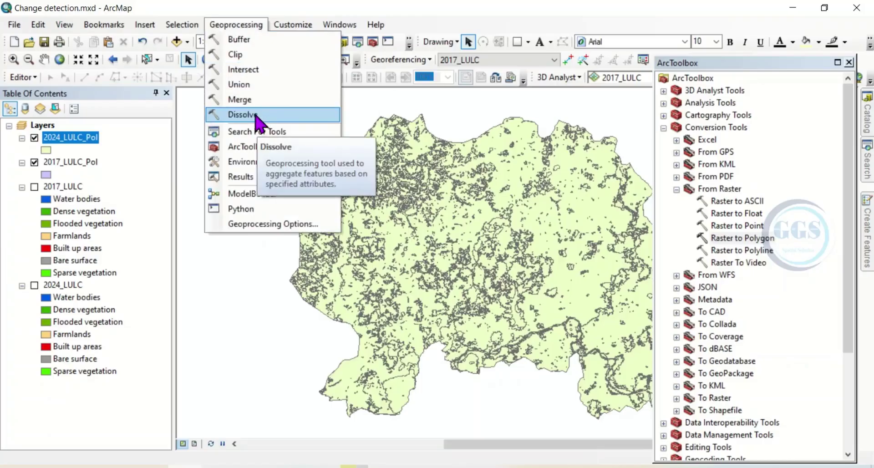
{"action": "left_click", "coordinate": [257, 122]}
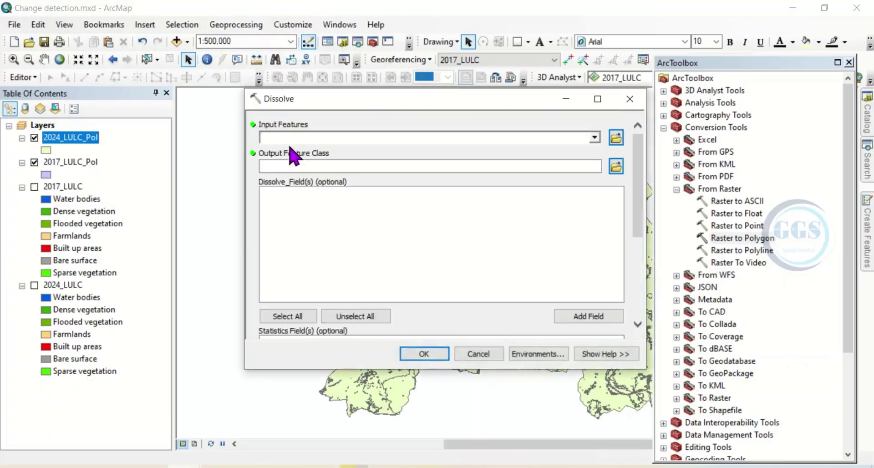
{"action": "left_click", "coordinate": [594, 137]}
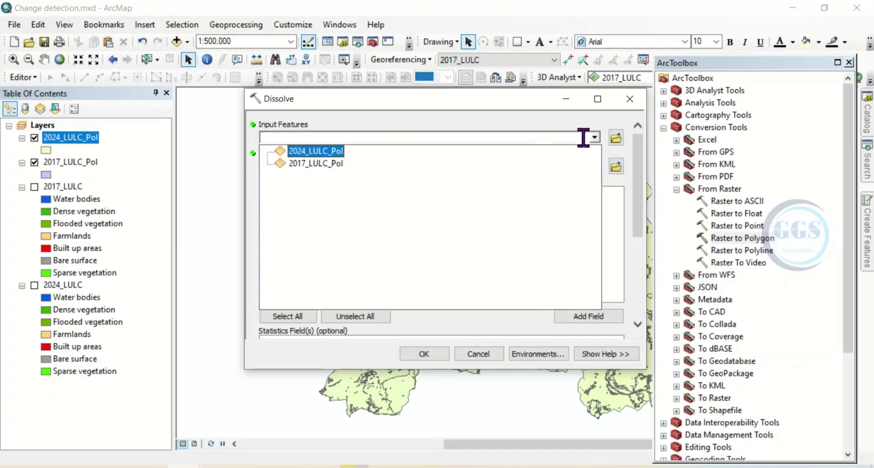
{"action": "left_click", "coordinate": [309, 164]}
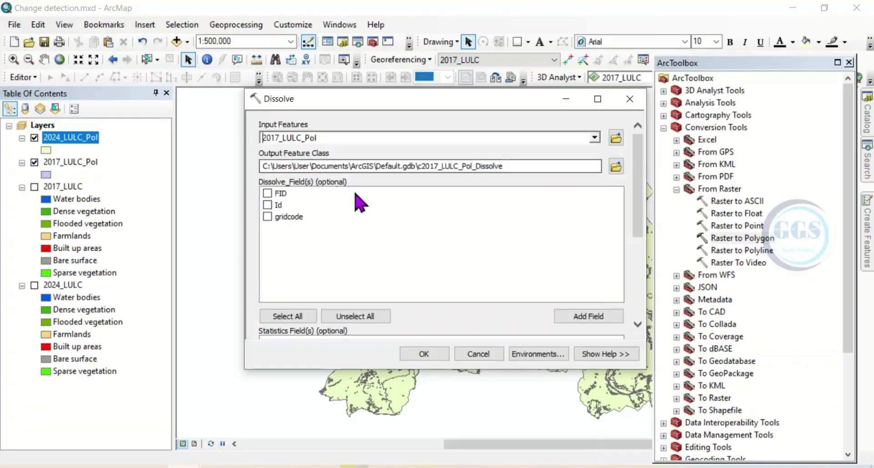
Set the output to 2017_LULC_dis.shp in the Tutorial\AA home folder, with gridcode as the dissolve field, and run the Dissolve.
{"action": "left_click", "coordinate": [614, 168]}
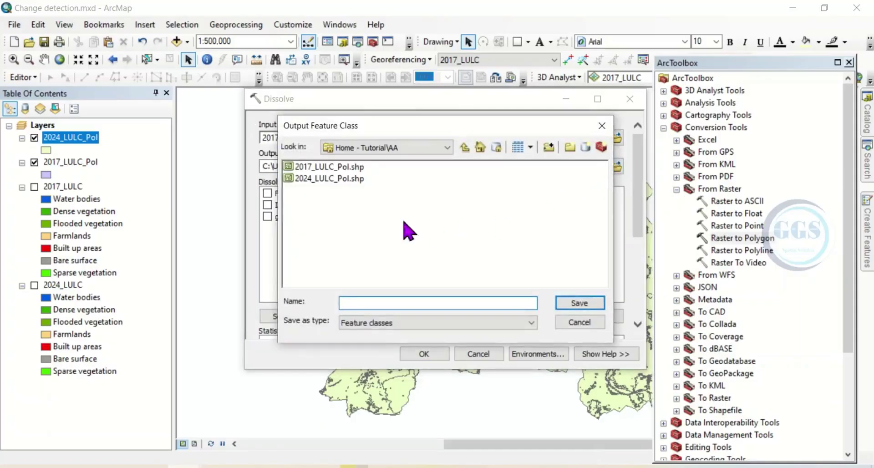
{"action": "left_click", "coordinate": [326, 167]}
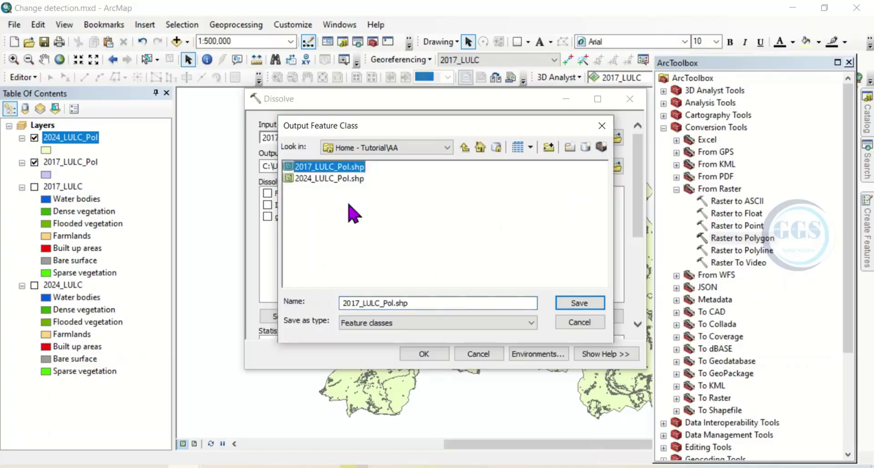
{"action": "left_click", "coordinate": [393, 302]}
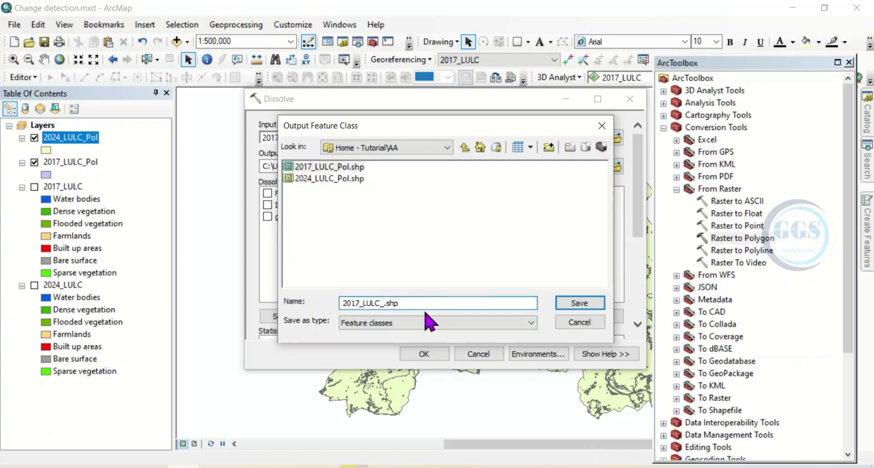
{"action": "type", "text": "dis"}
{"action": "left_click", "coordinate": [569, 304]}
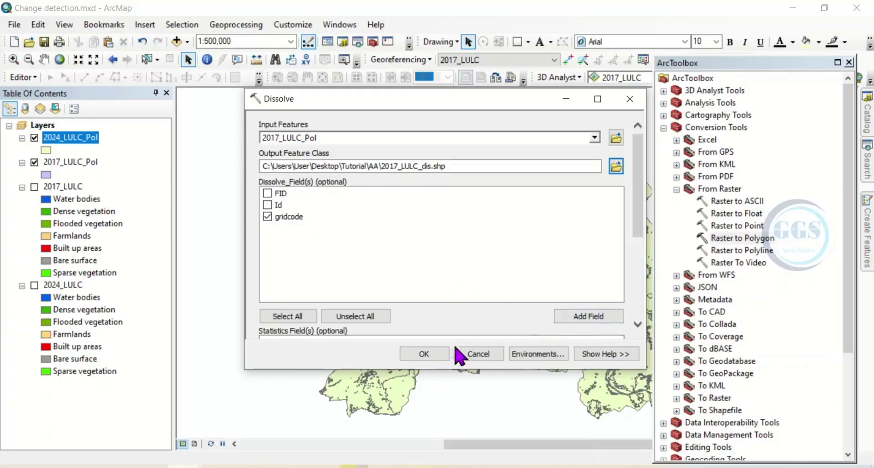
{"action": "left_click", "coordinate": [426, 354]}
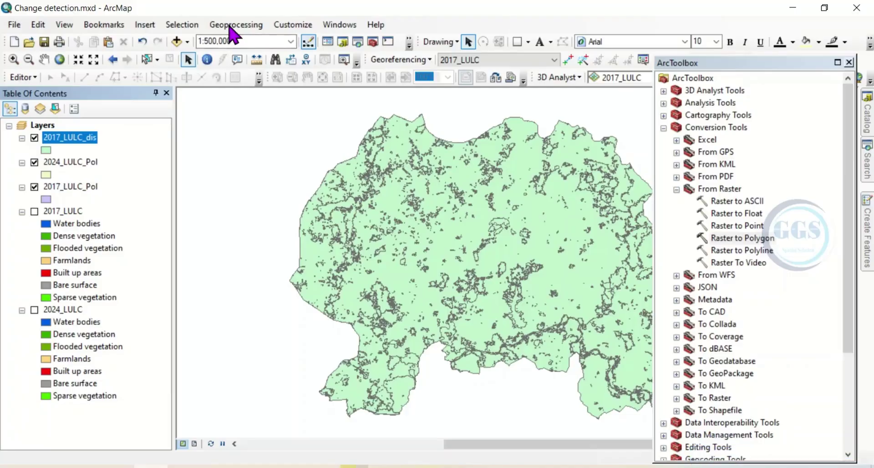
Set up a Dissolve operation with 2024_LULC_Pol as the input features.
{"action": "left_click", "coordinate": [232, 25]}
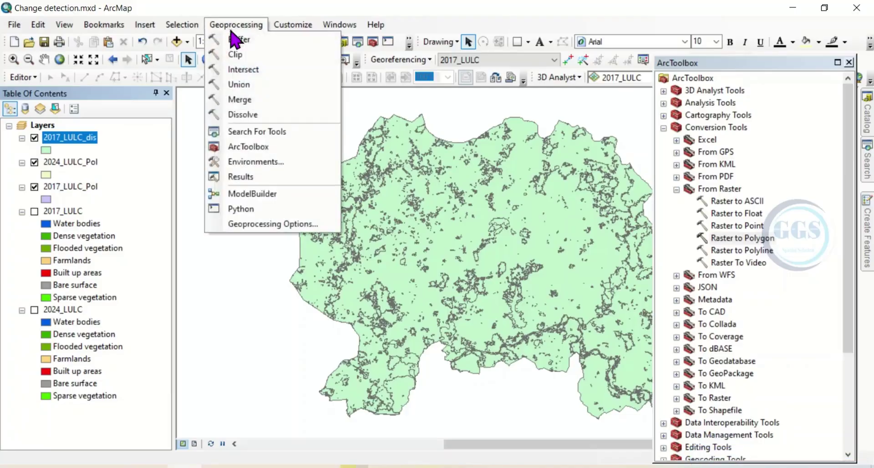
{"action": "left_click", "coordinate": [242, 115]}
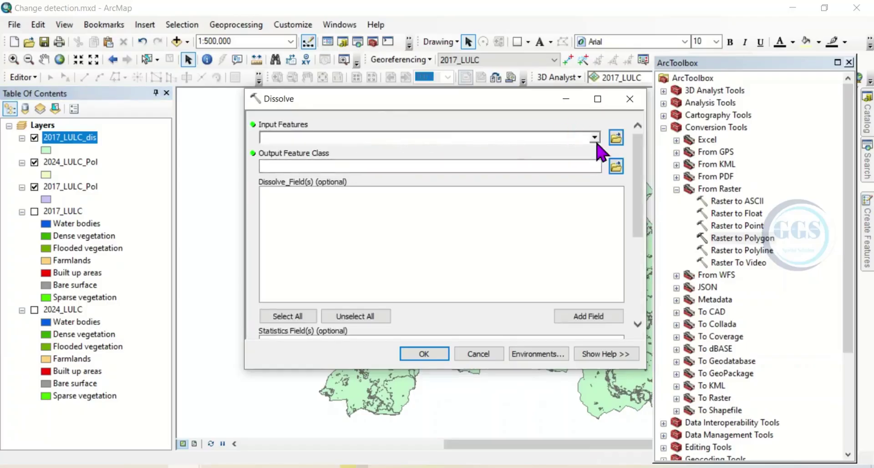
{"action": "left_click", "coordinate": [595, 138]}
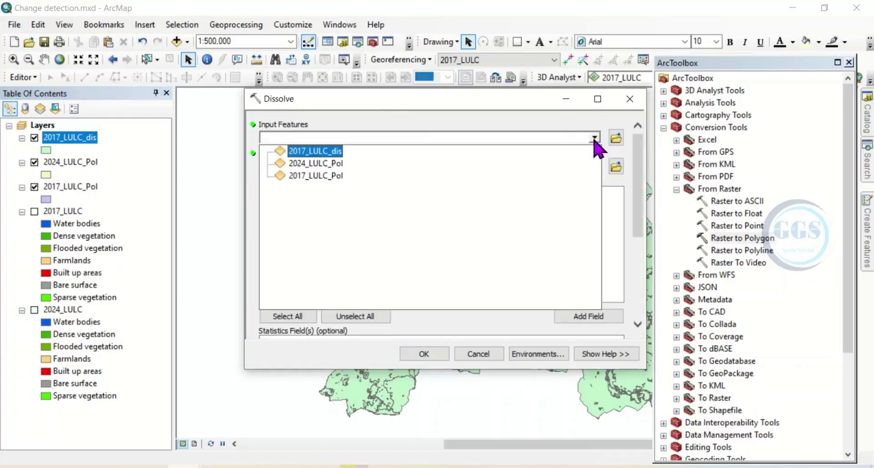
{"action": "left_click", "coordinate": [307, 166]}
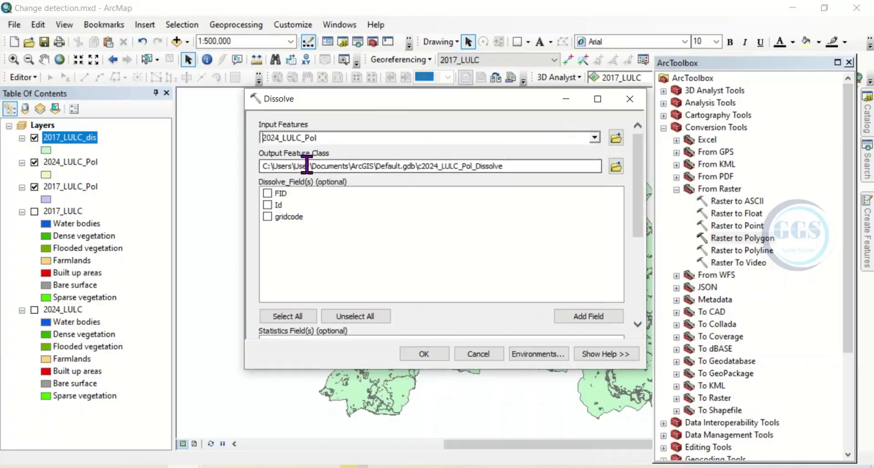
Set the output to 2024_LULC_dis.shp in the Tutorial\AA home folder, with gridcode as the dissolve field, and run the Dissolve.
{"action": "left_click", "coordinate": [618, 167]}
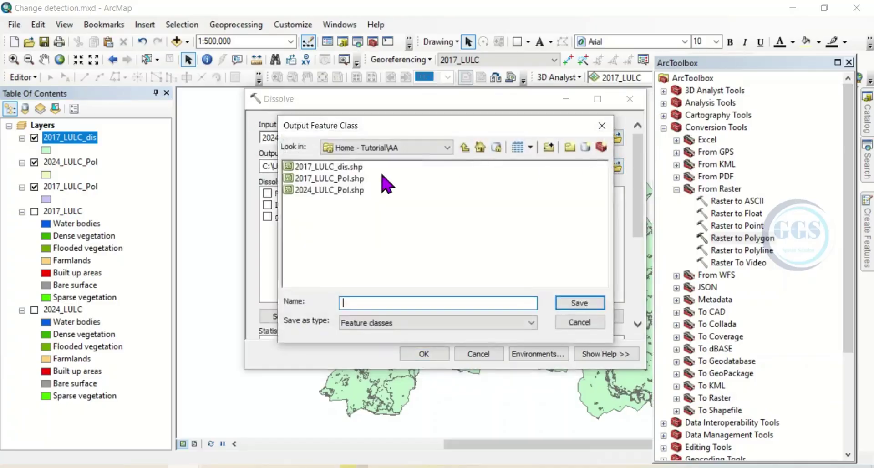
{"action": "left_click", "coordinate": [337, 167]}
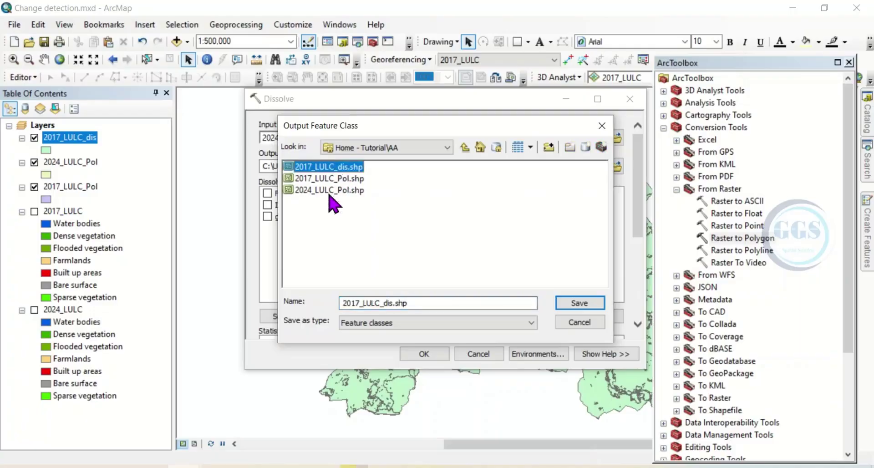
{"action": "left_click", "coordinate": [357, 303]}
{"action": "key", "text": "BackSpace"}
{"action": "key", "text": "BackSpace"}
{"action": "type", "text": "24"}
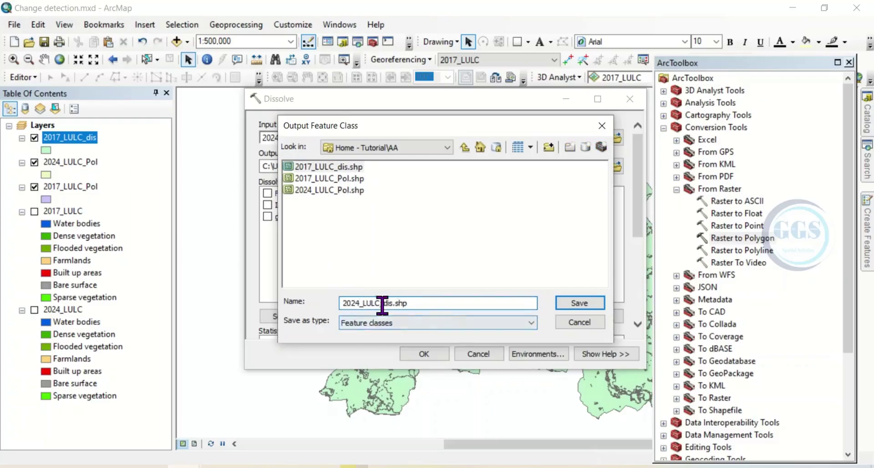
{"action": "left_click", "coordinate": [578, 303]}
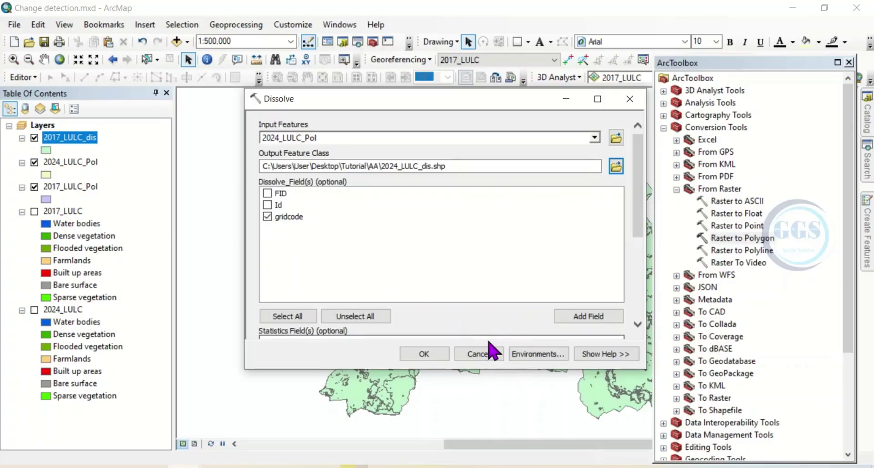
{"action": "left_click", "coordinate": [441, 356]}
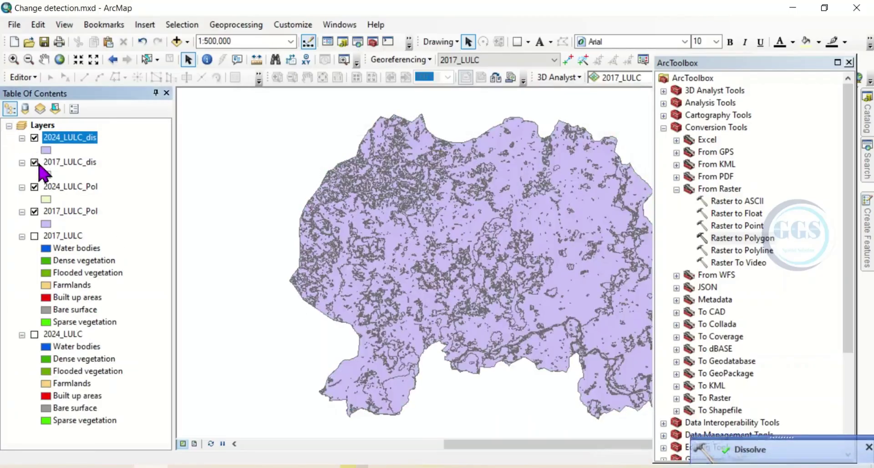
Turn off the display of the 2024_LULC_Pol and 2017_LULC_Pol layers.
{"action": "left_click", "coordinate": [35, 187]}
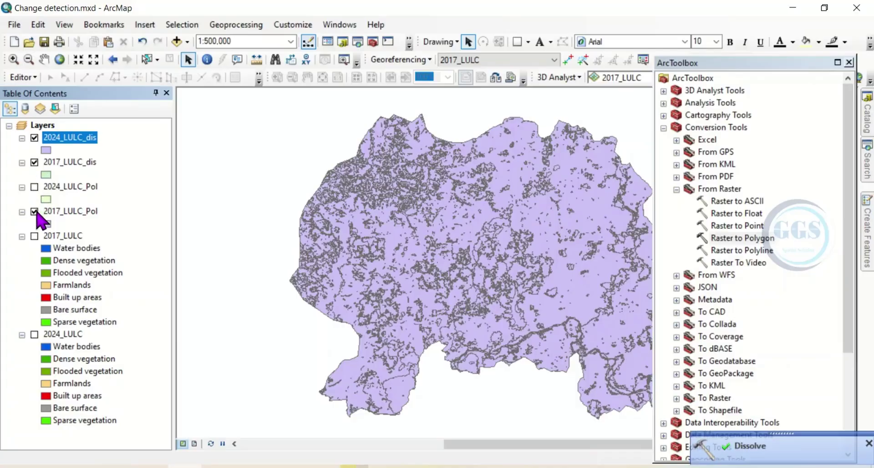
{"action": "left_click", "coordinate": [35, 211]}
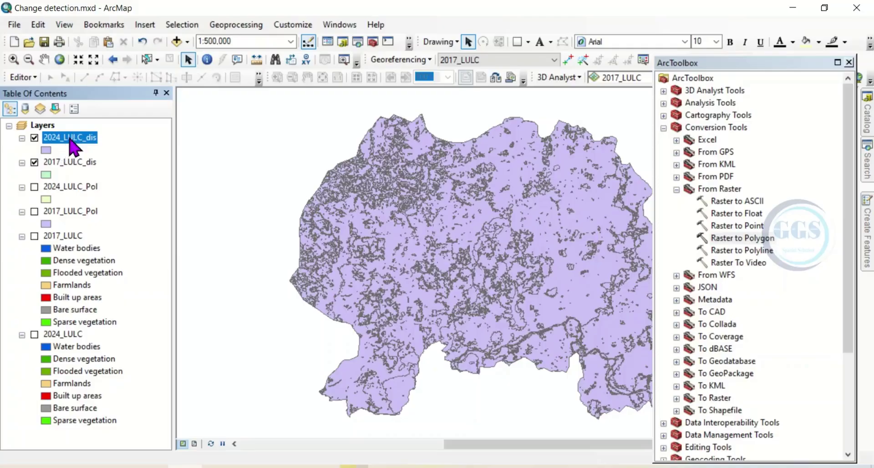
Add a Text field named 2024_LULC to the 2024_LULC_dis attribute table and narrow the new field's column.
{"action": "right_click", "coordinate": [73, 147]}
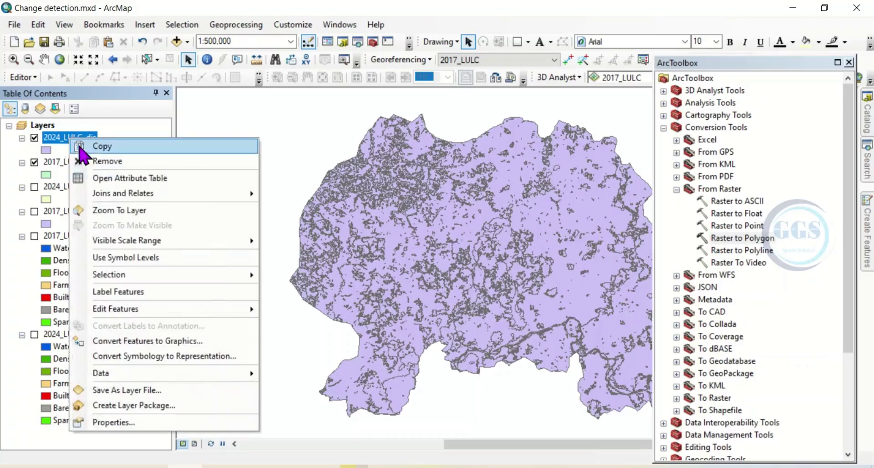
{"action": "left_click", "coordinate": [138, 179]}
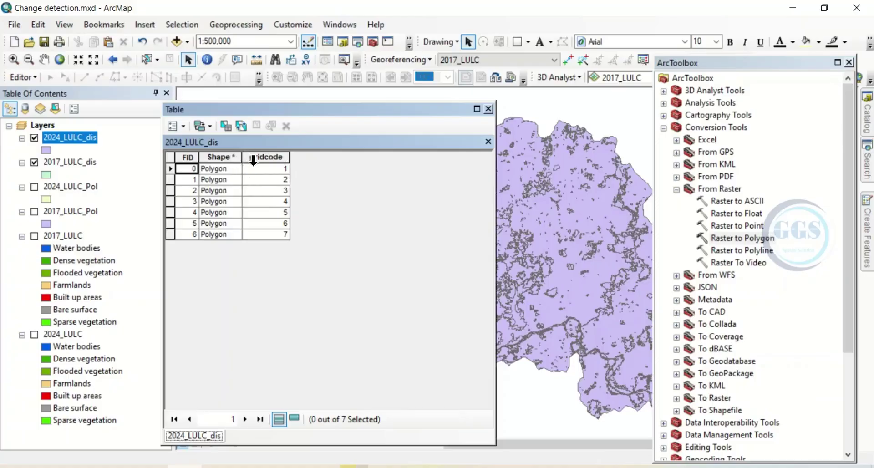
{"action": "left_click", "coordinate": [184, 126]}
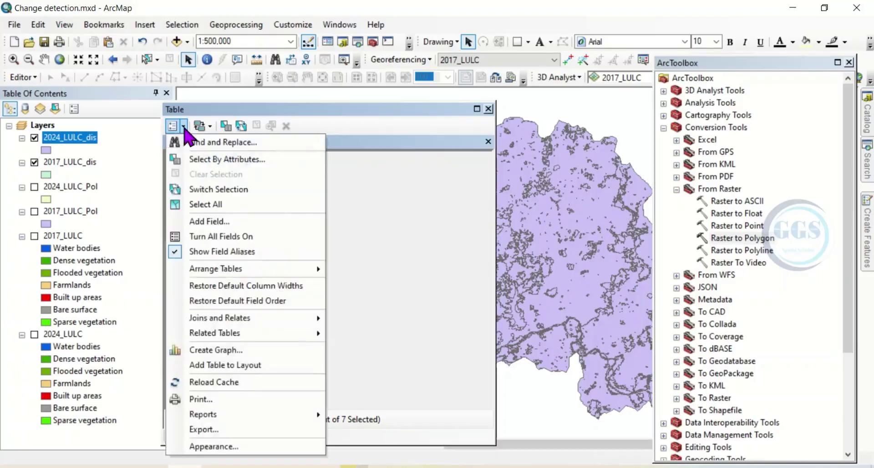
{"action": "left_click", "coordinate": [221, 223]}
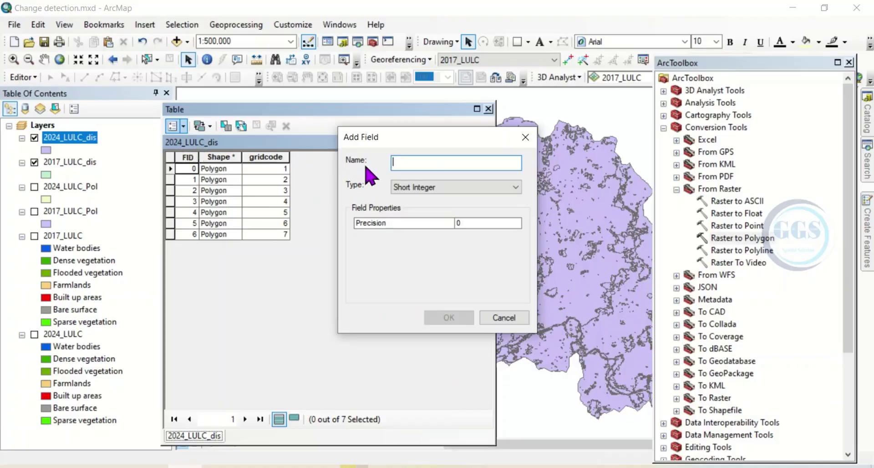
{"action": "type", "text": "2024_LULC"}
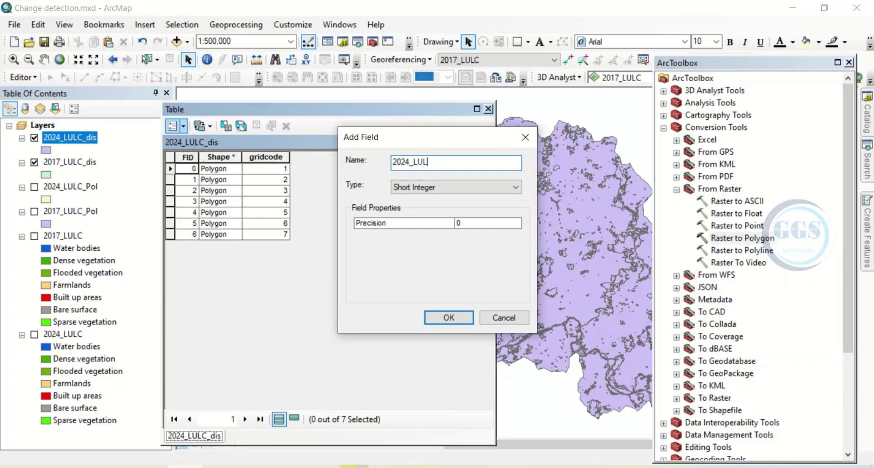
{"action": "left_click", "coordinate": [411, 191]}
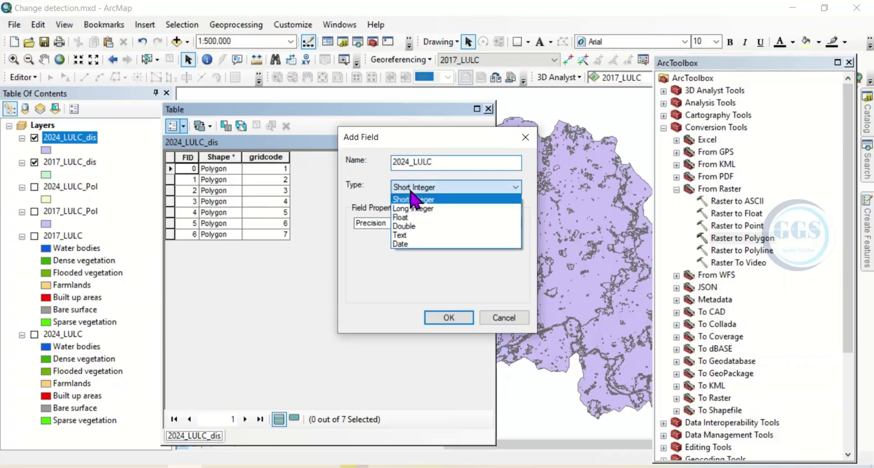
{"action": "left_click", "coordinate": [406, 235]}
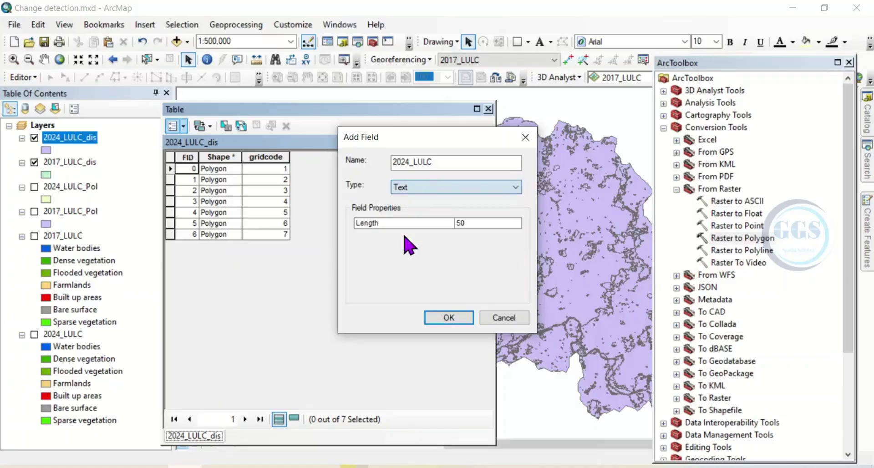
{"action": "left_click", "coordinate": [448, 318]}
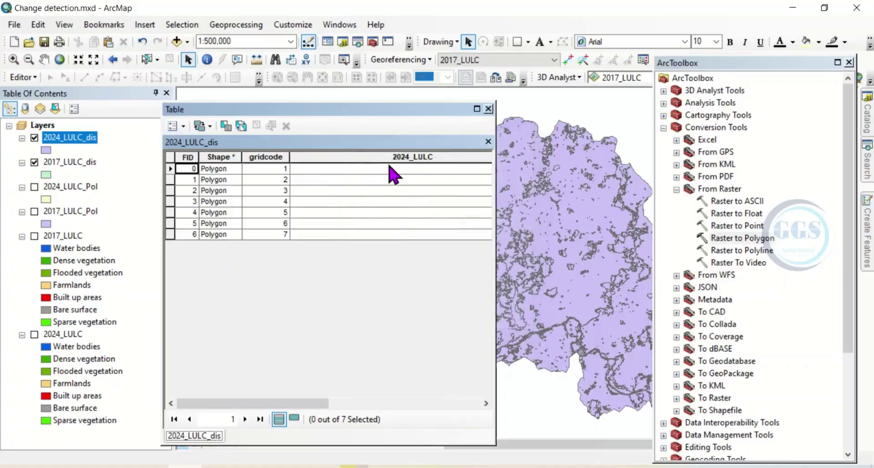
{"action": "left_click", "coordinate": [392, 404]}
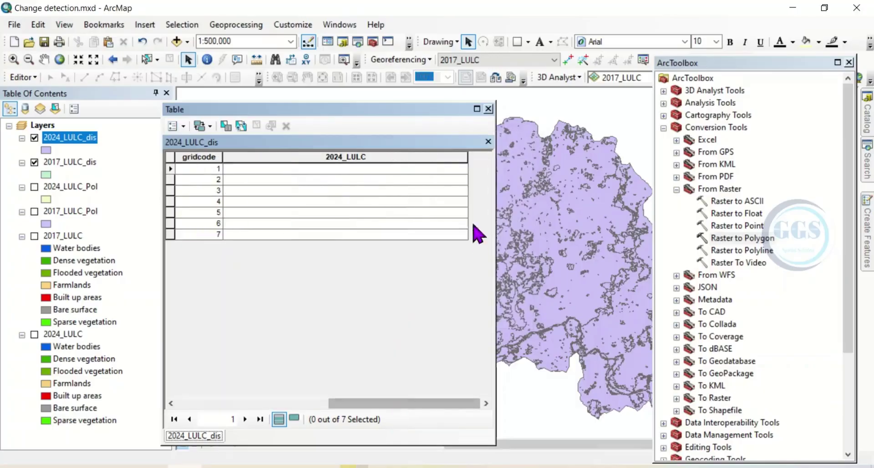
{"action": "left_click_drag", "start_coordinate": [467, 157], "coordinate": [353, 158]}
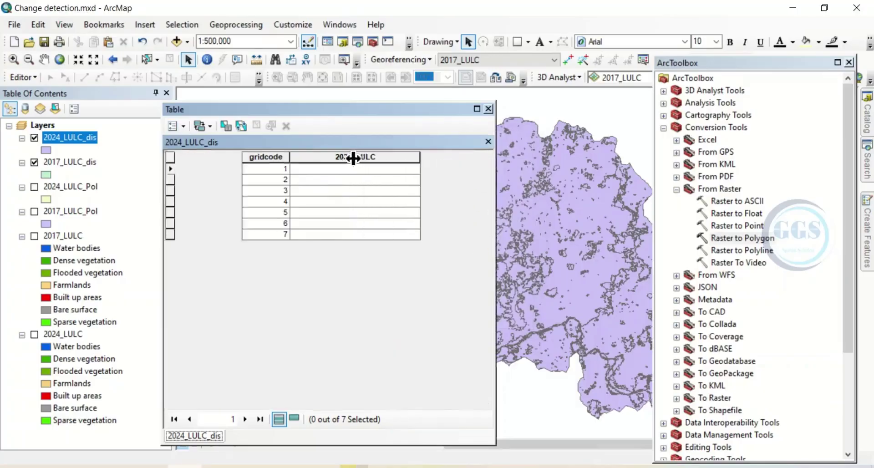